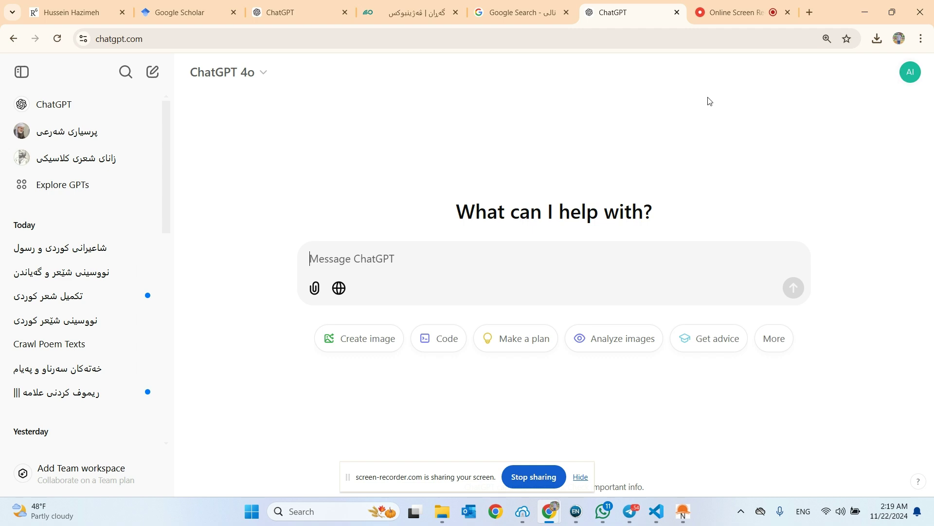
Step: Start creating a new custom GPT from the Explore GPTs page and show its configuration form
click(62, 188)
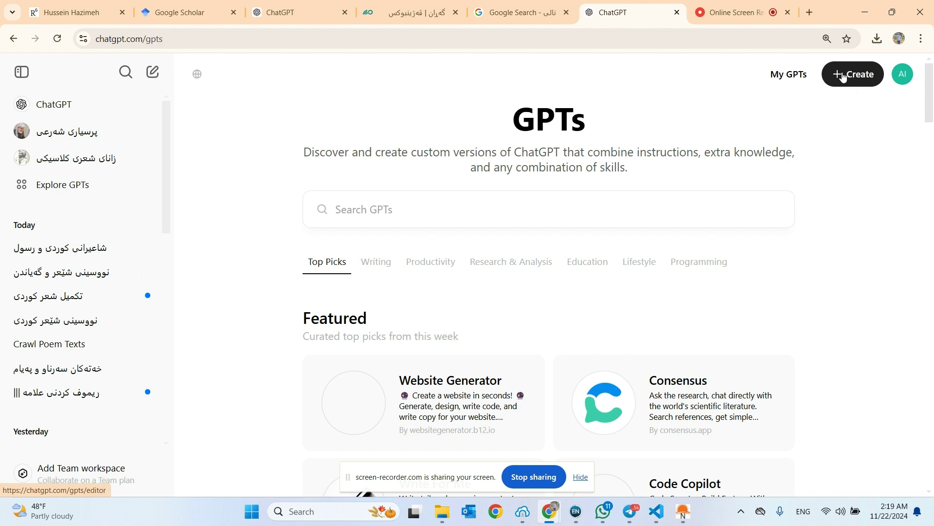
scroll(160, 282, down, 1)
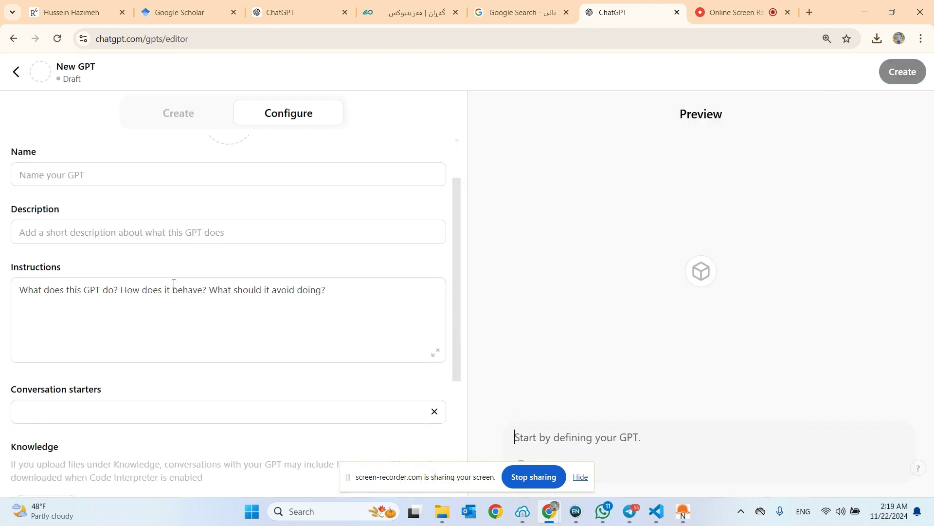
scroll(208, 203, up, 1)
Step: Upload the 92594 image from the Downloads folder as the new GPT's profile picture
click(212, 194)
click(241, 226)
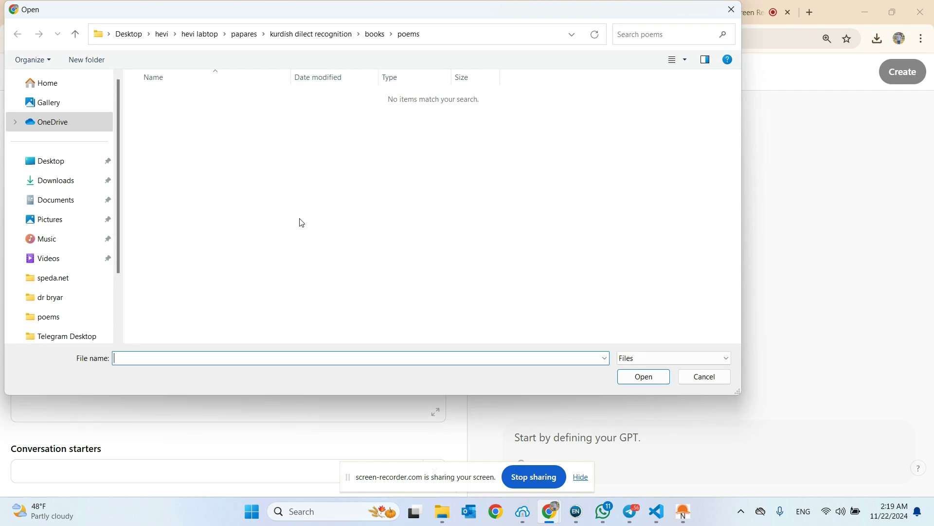
click(54, 163)
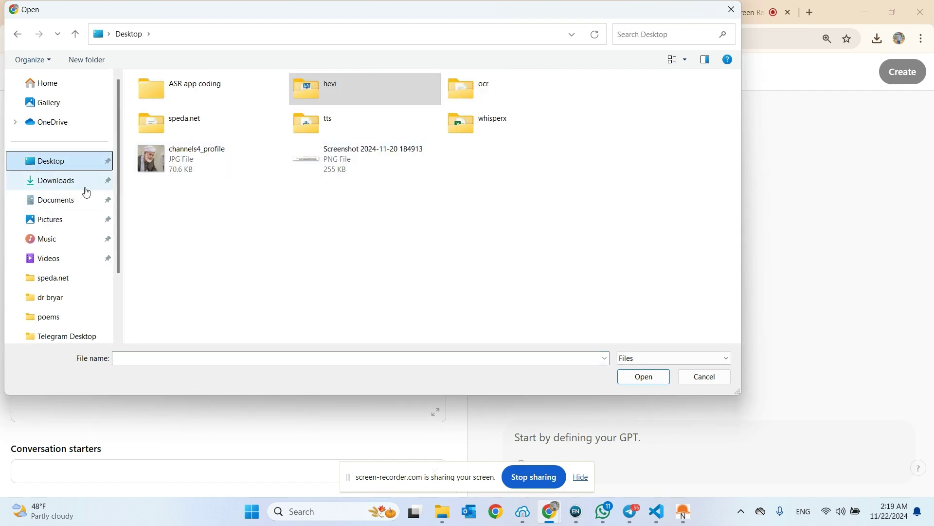
click(73, 182)
click(183, 118)
click(641, 378)
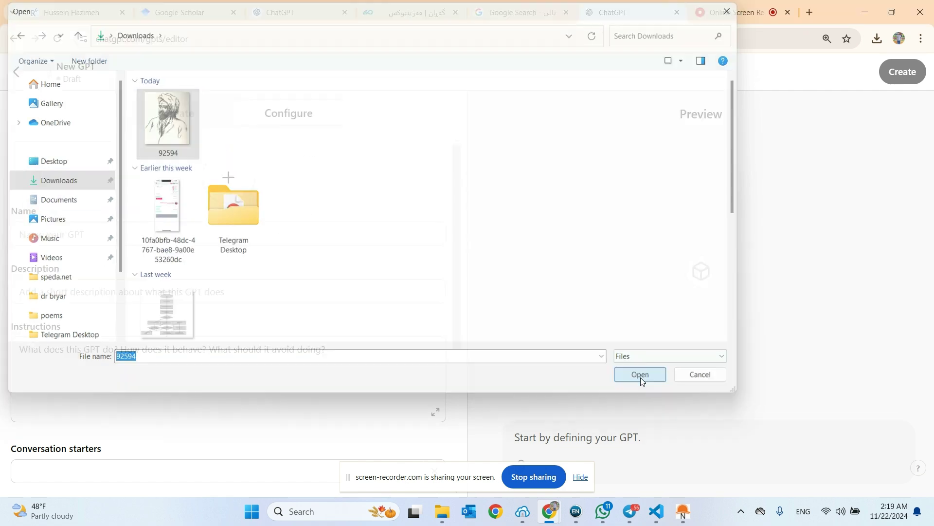
Step: Name the GPT "شعیری کلاسیکی کوردی"
click(110, 234)
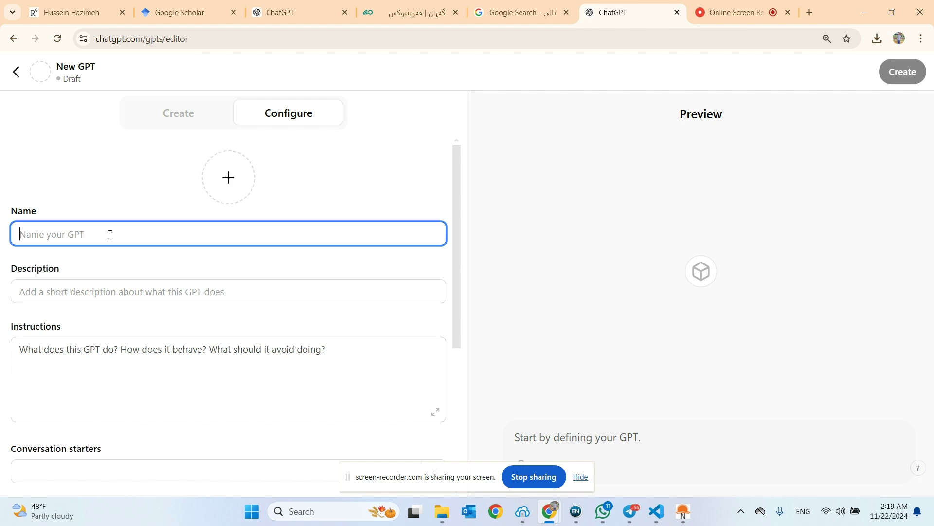
key(alt)
click(110, 234)
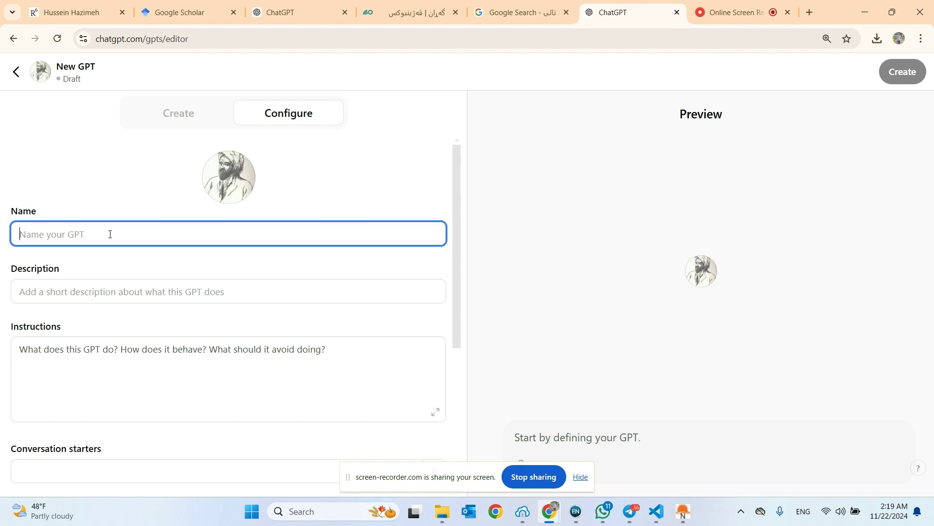
text(ش)
key(BackSpace)
text(شعی)
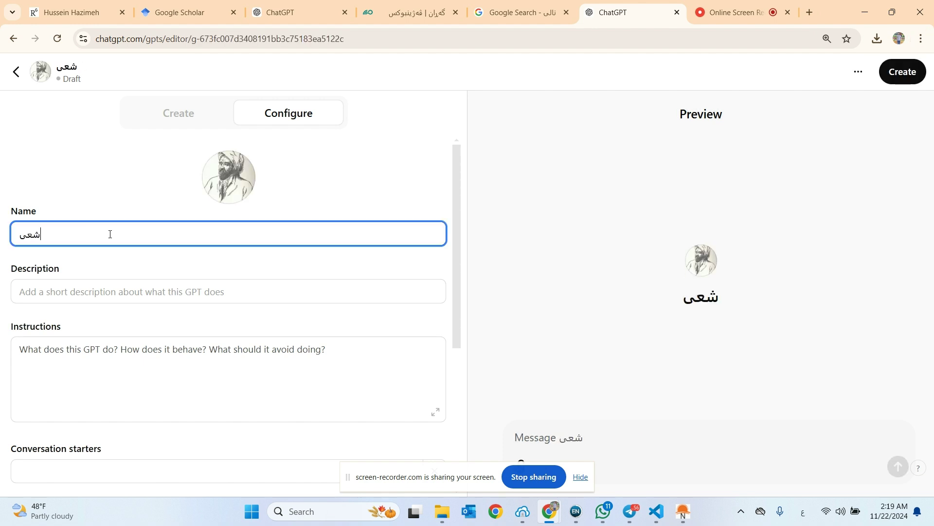
text(ری کلاسیکی کوردی)
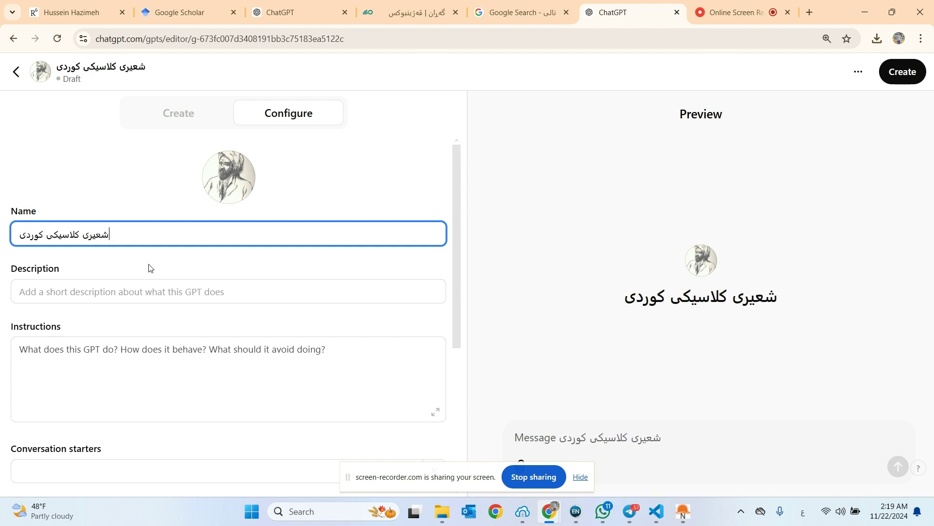
Step: Copy the GPT's name into its description, giving "شعیری کلاسیکی کوردی"
key(ctrl+a)
key(ctrl+c)
click(190, 286)
key(ctrl+v)
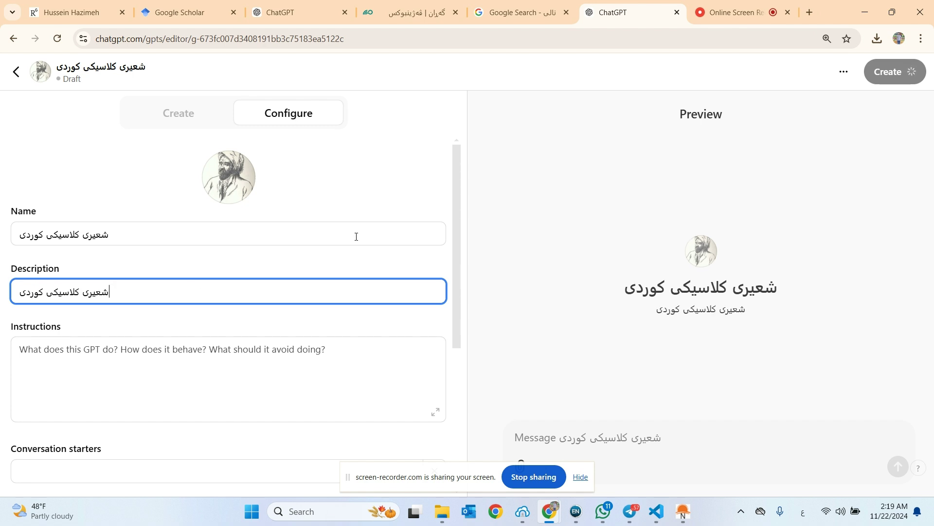
Step: Leave the instructions and conversation starters empty and enable the Code Interpreter & Data Analysis capability
scroll(252, 254, down, 3)
click(195, 234)
scroll(137, 265, down, 3)
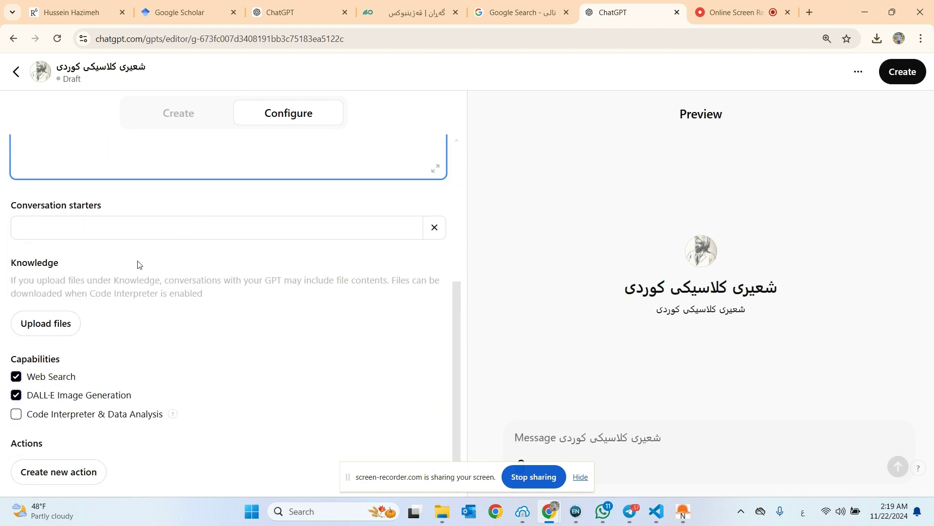
click(109, 236)
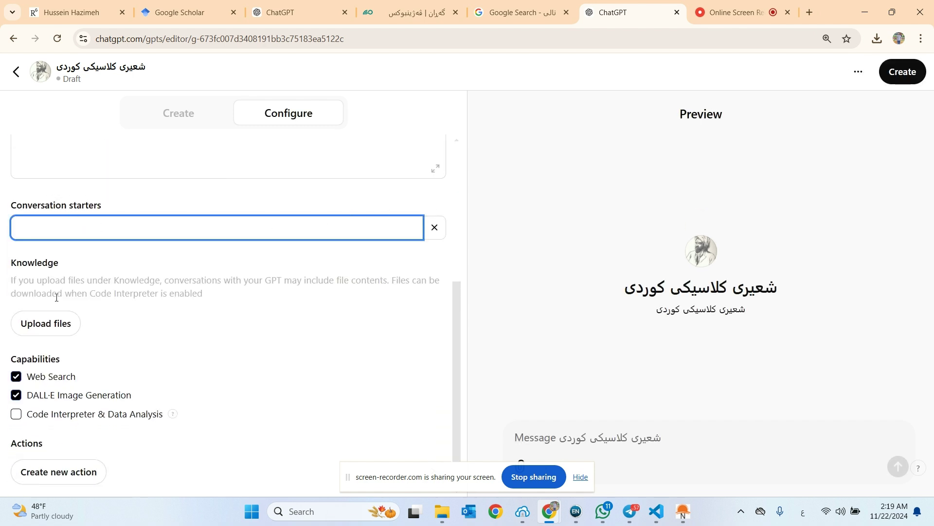
click(31, 413)
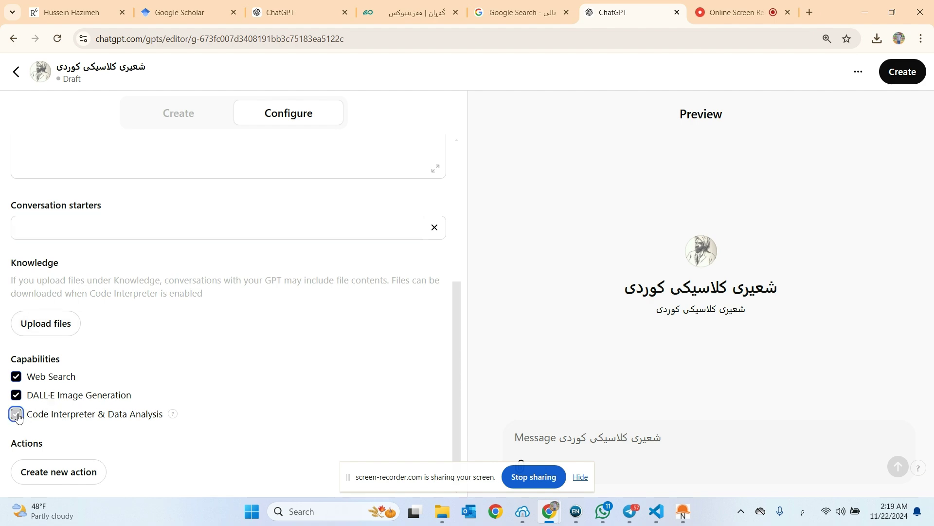
Step: Start a knowledge file upload and browse to Desktop > hevi > hevi labtop > papares > kurdish dilect recognition > books > poems
click(54, 322)
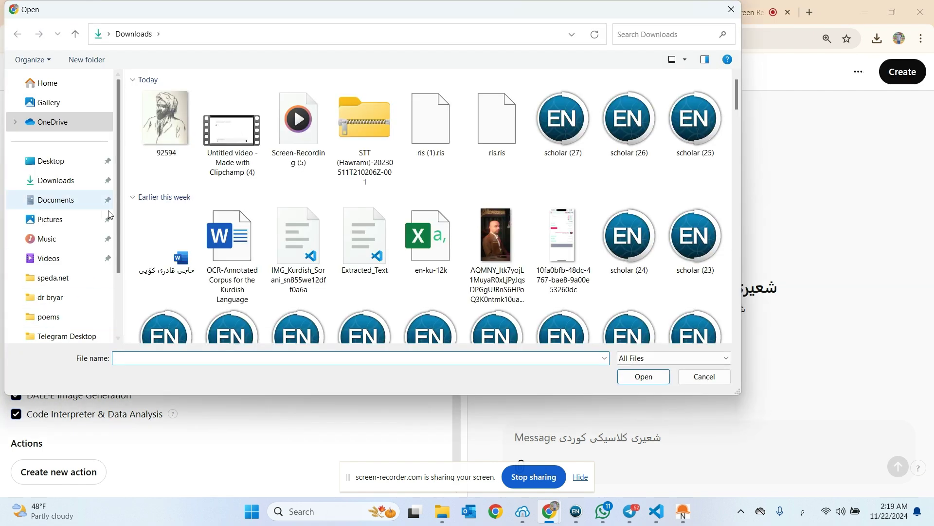
click(54, 162)
double_click(337, 85)
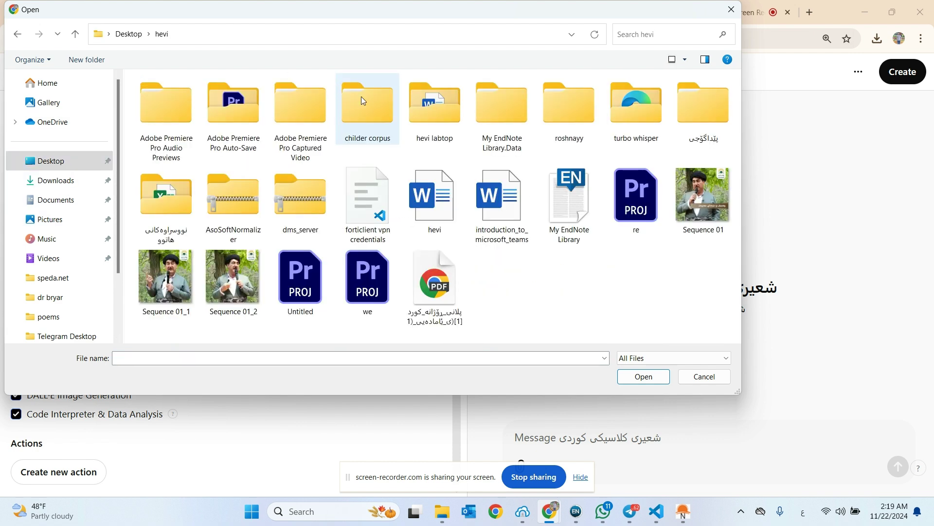
click(458, 118)
double_click(459, 117)
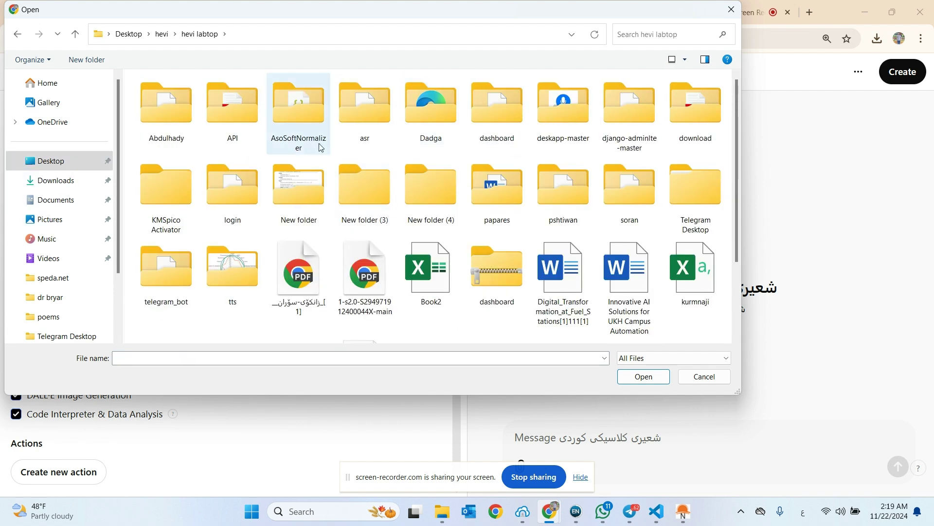
double_click(497, 183)
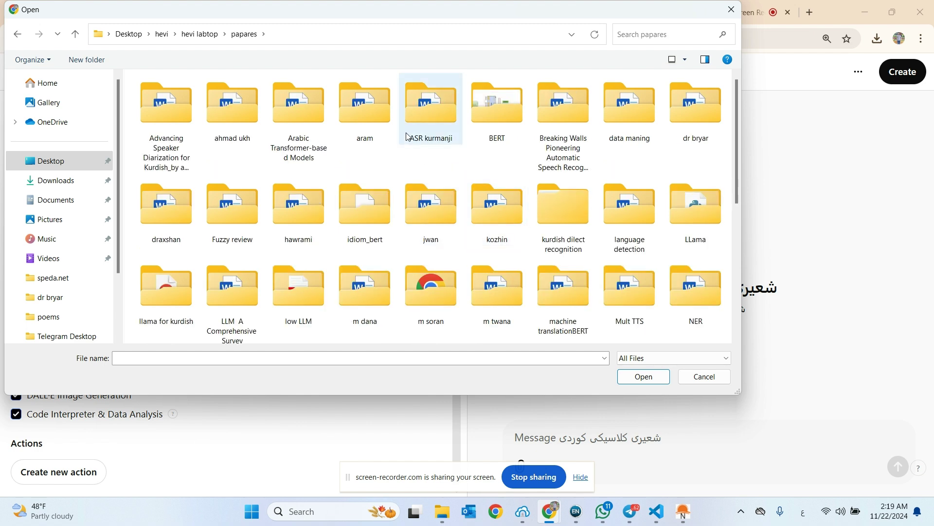
double_click(584, 243)
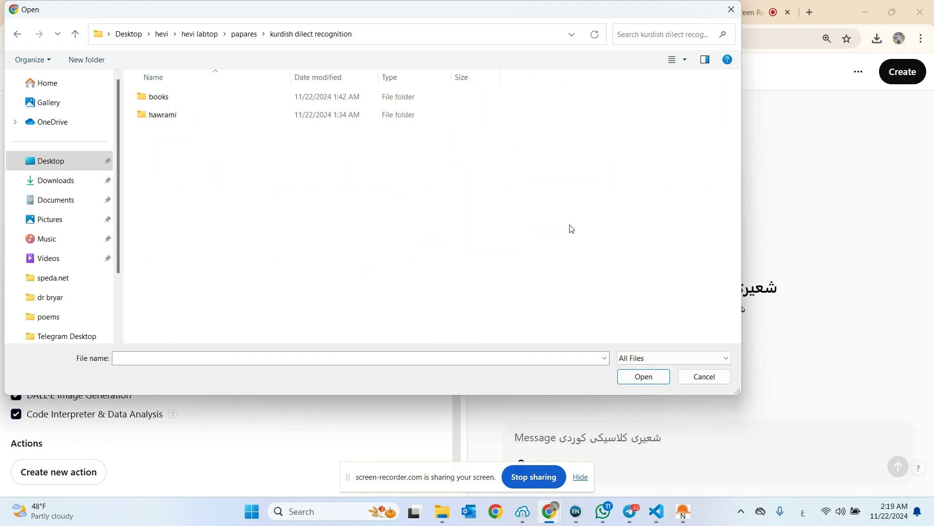
double_click(203, 100)
double_click(192, 98)
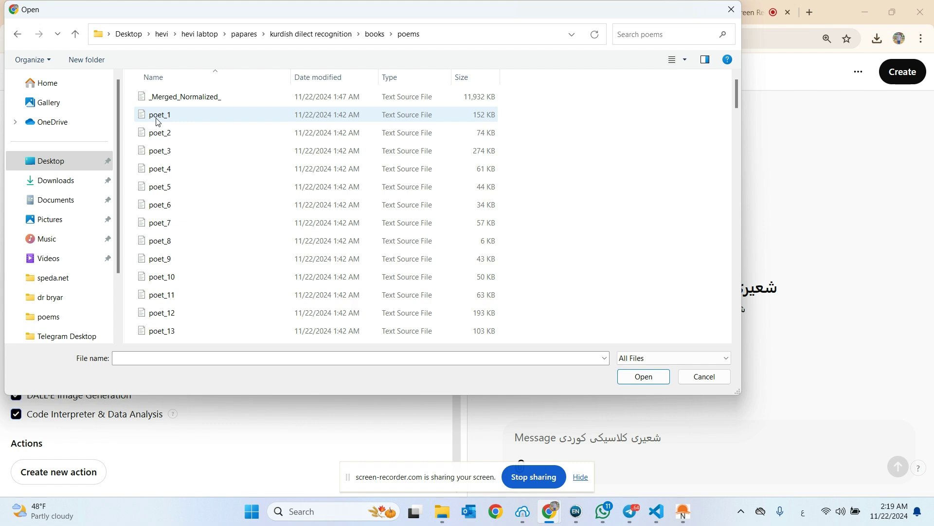
Step: Upload the text files poet_1 through poet_10 from the poems folder as the GPT's knowledge
drag(139, 111, 186, 334)
click(625, 379)
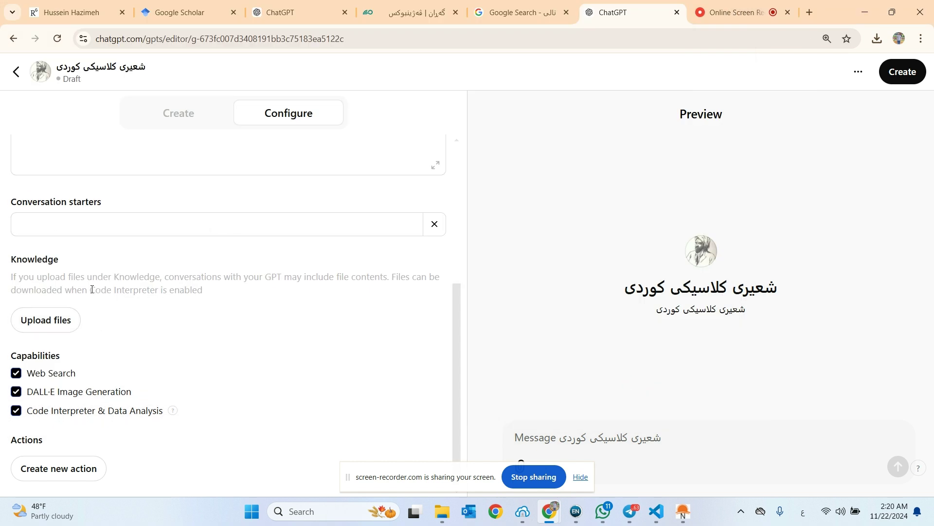
click(57, 325)
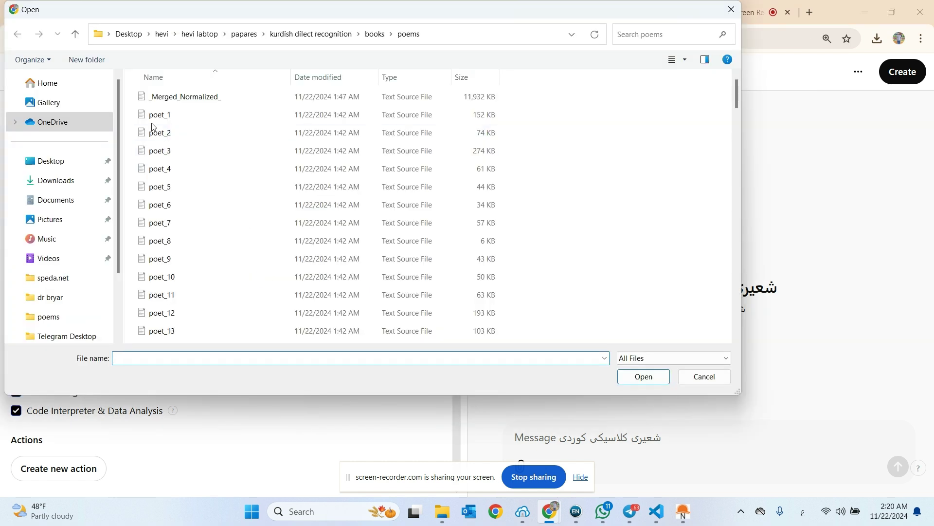
drag(135, 116, 180, 273)
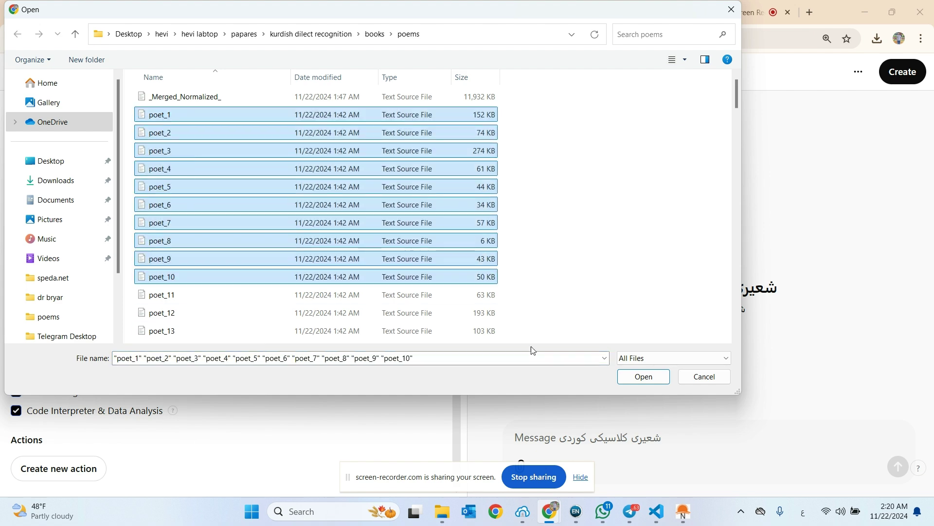
click(668, 377)
Step: Try to add the text files poet_11 through poet_17 to the GPT's knowledge and review the file list
scroll(106, 323, down, 5)
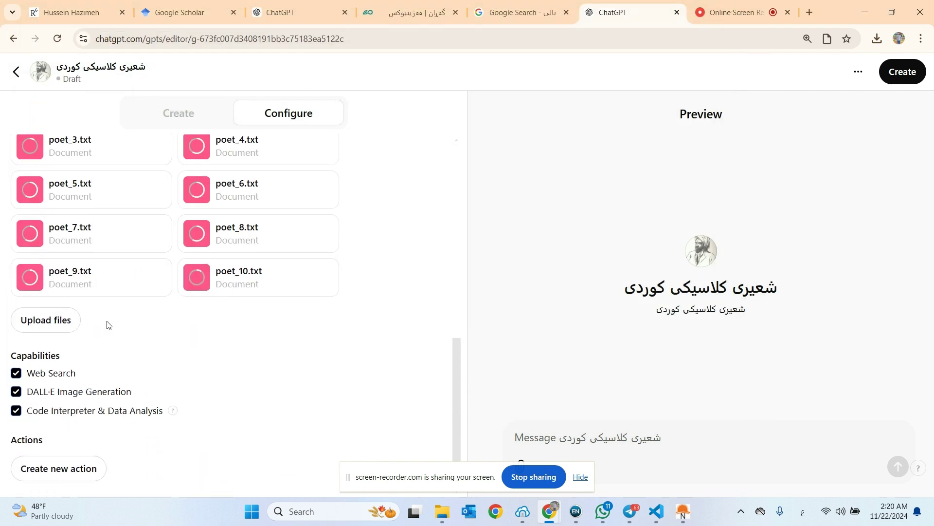
click(49, 324)
scroll(152, 253, down, 2)
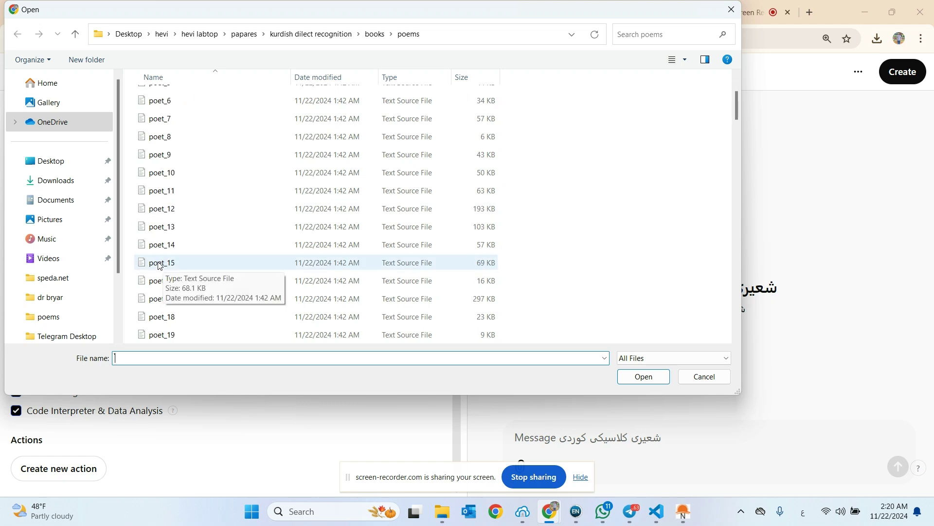
drag(130, 190, 184, 299)
click(645, 377)
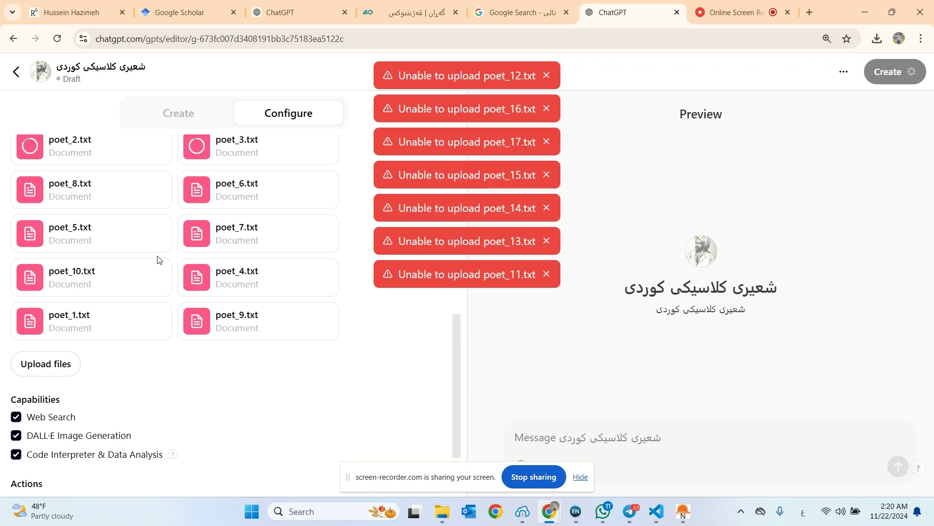
scroll(213, 298, up, 6)
scroll(214, 300, down, 2)
scroll(214, 299, down, 3)
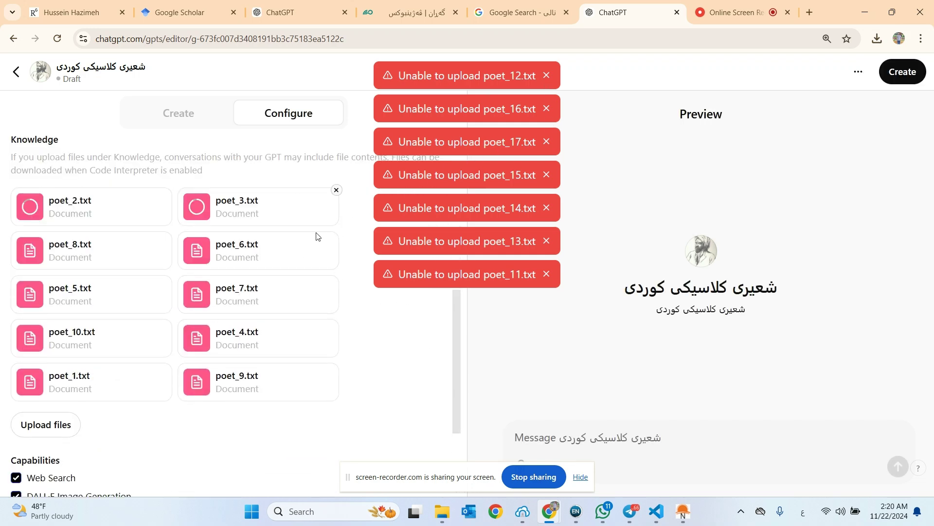
Step: Dismiss all the upload error notifications for poet_11 through poet_17
click(547, 76)
click(547, 76)
click(547, 76)
click(547, 76)
click(547, 77)
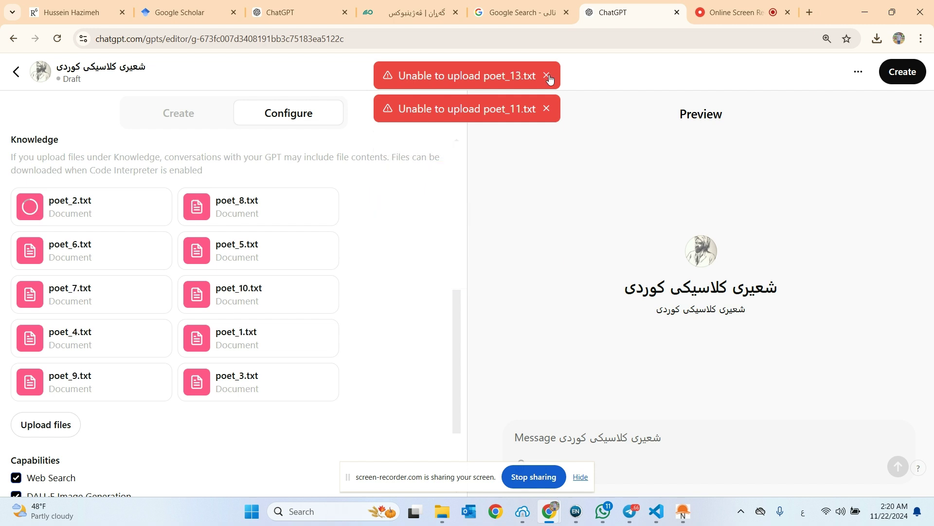
click(547, 77)
click(547, 76)
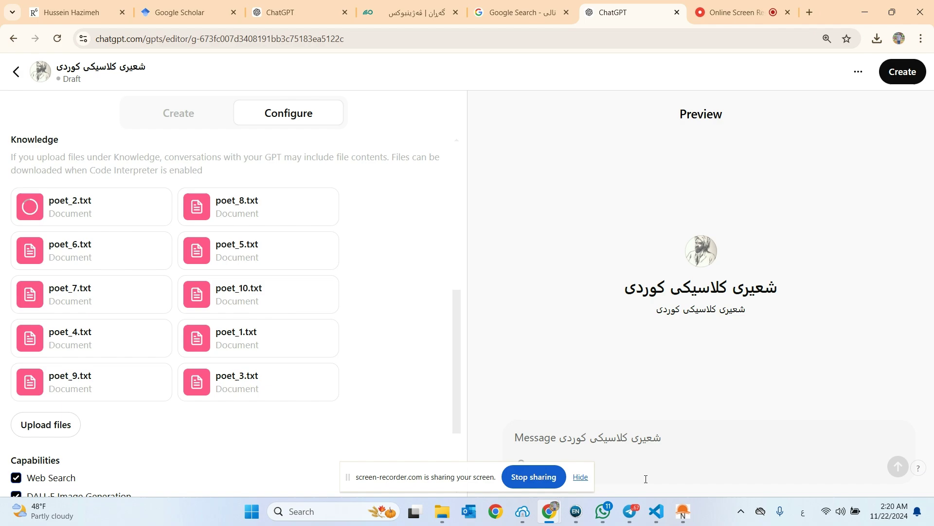
Step: Switch to VS Code and examine the poet and book title lines at the start of poet_1.txt and poet_2.txt
click(657, 511)
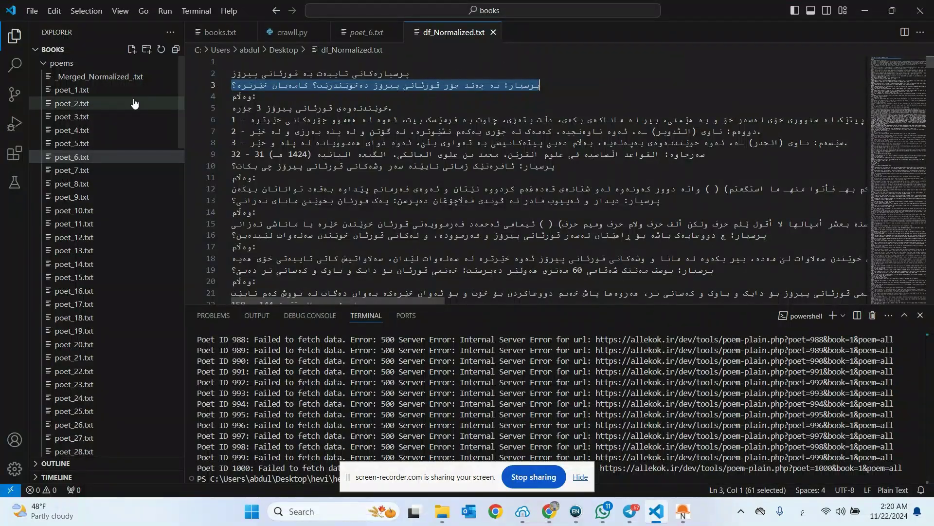
click(367, 32)
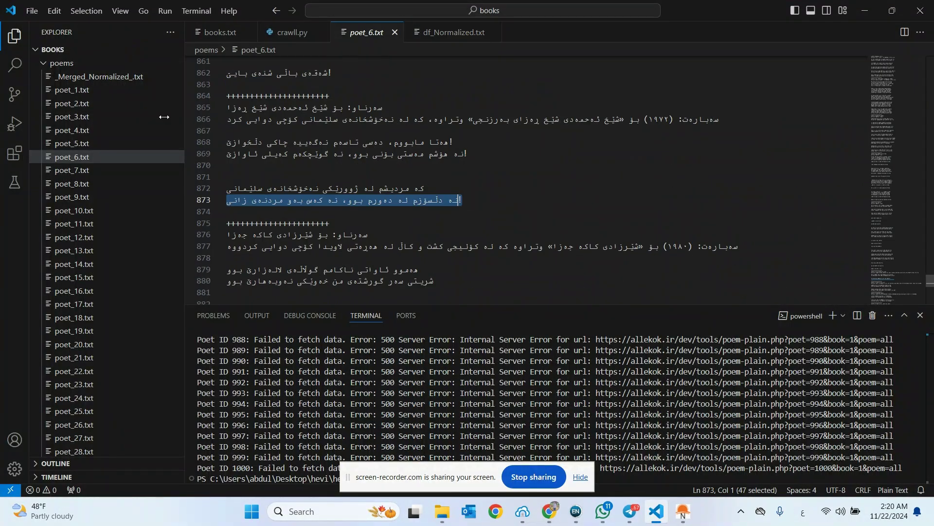
click(84, 91)
click(300, 67)
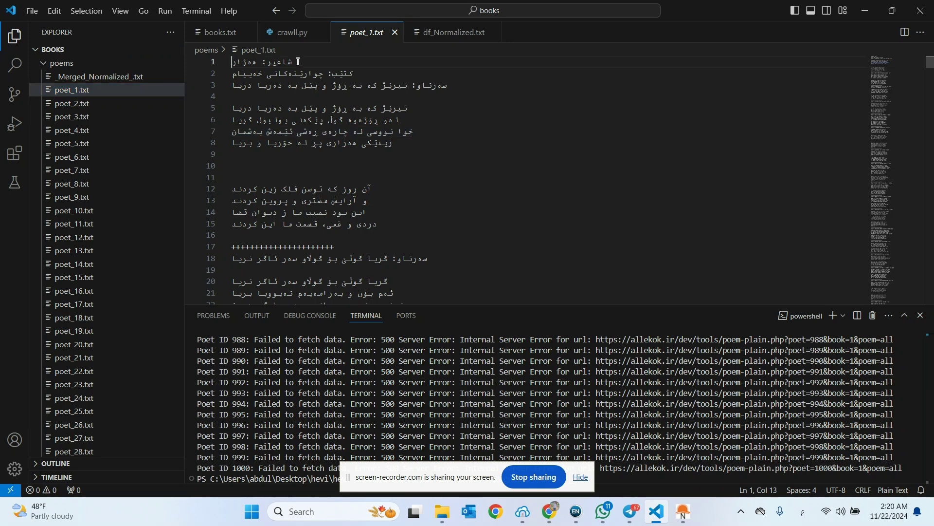
drag(359, 76, 236, 63)
click(116, 103)
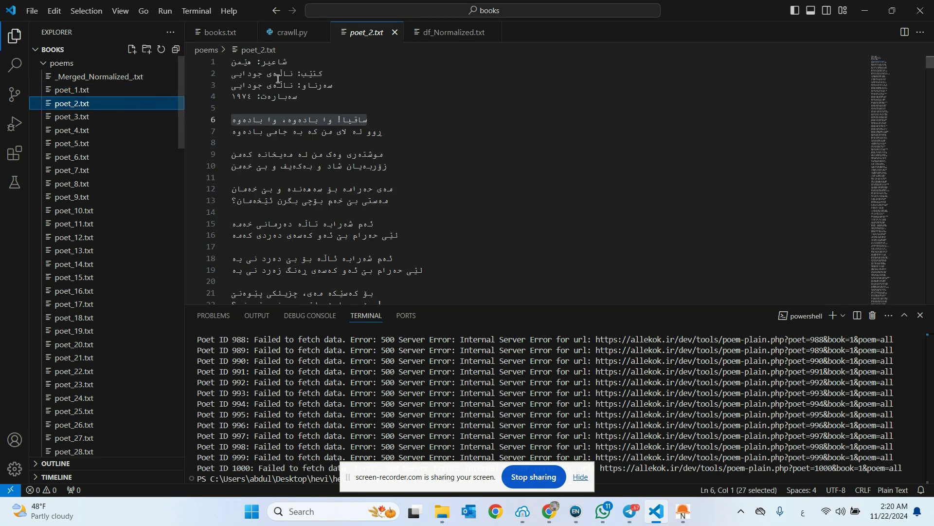
drag(331, 76, 234, 63)
Step: Examine the poet and book title lines of poet_3.txt, poet_4.txt and poet_5.txt, and return to the browser
click(106, 118)
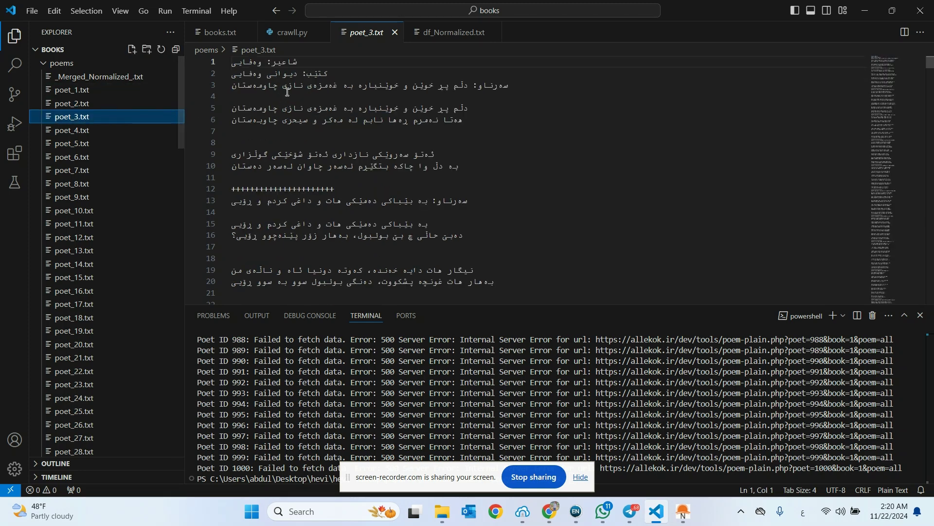
drag(336, 74, 223, 67)
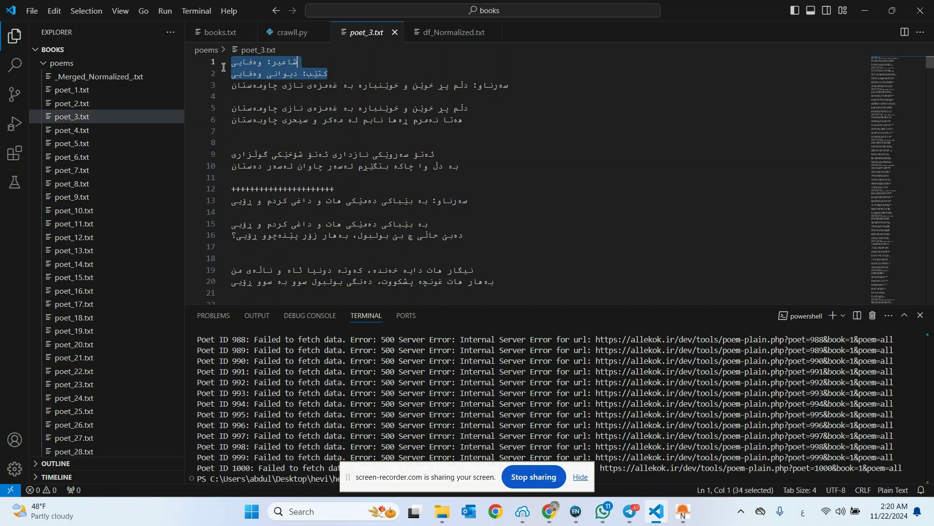
click(104, 130)
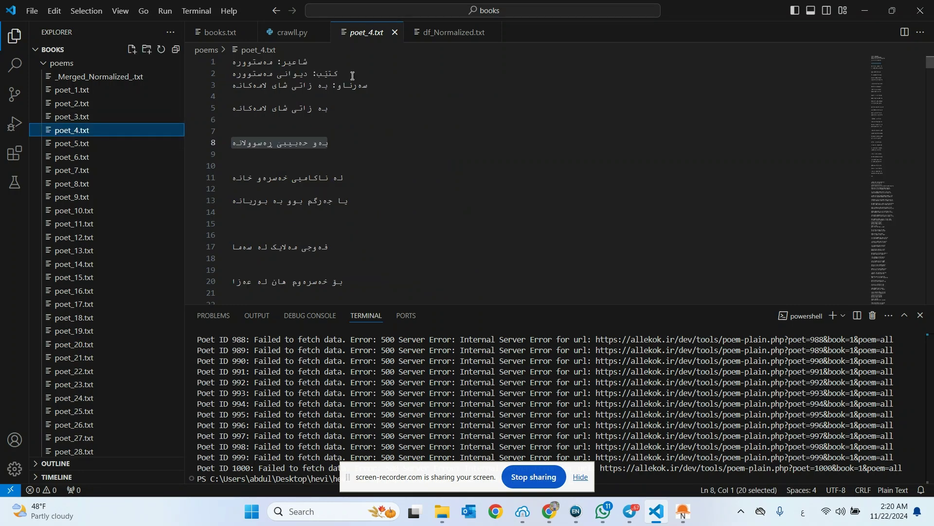
drag(355, 76, 234, 62)
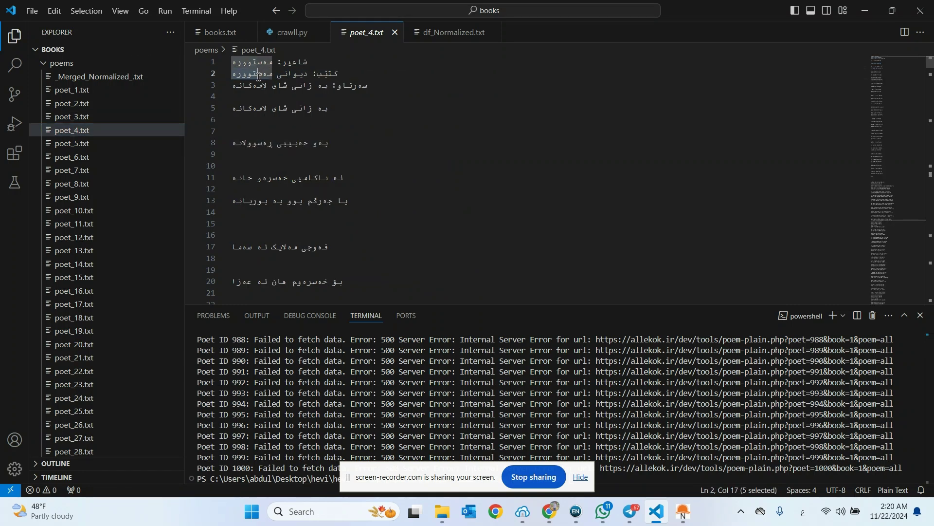
click(97, 143)
scroll(931, 66, up, 6)
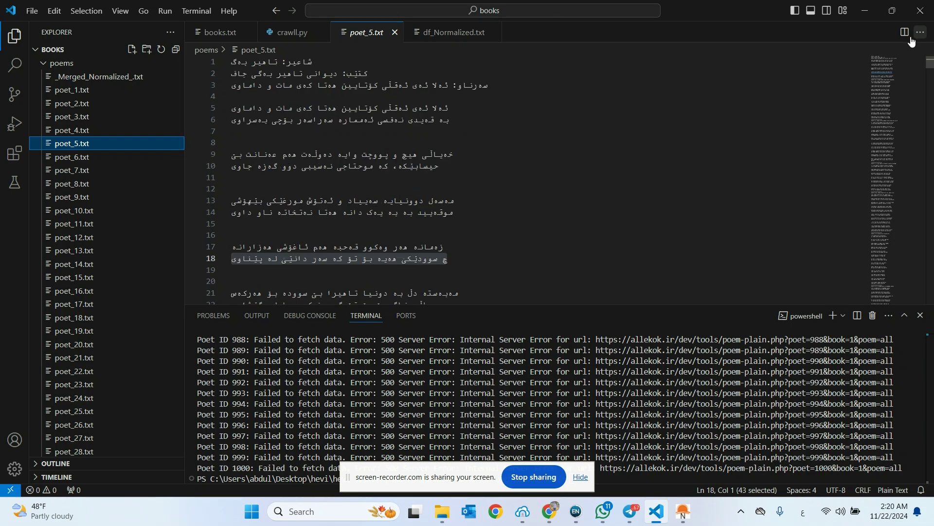
drag(352, 71, 212, 69)
click(246, 73)
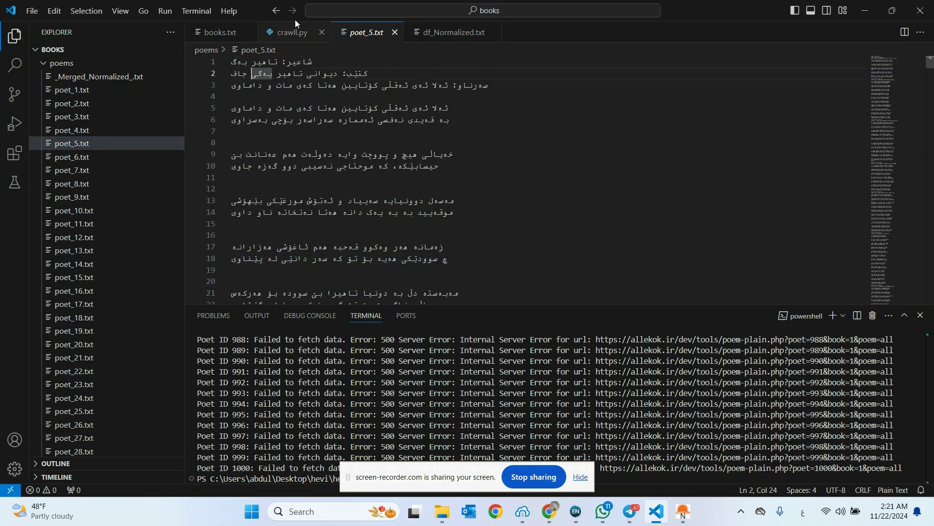
click(865, 10)
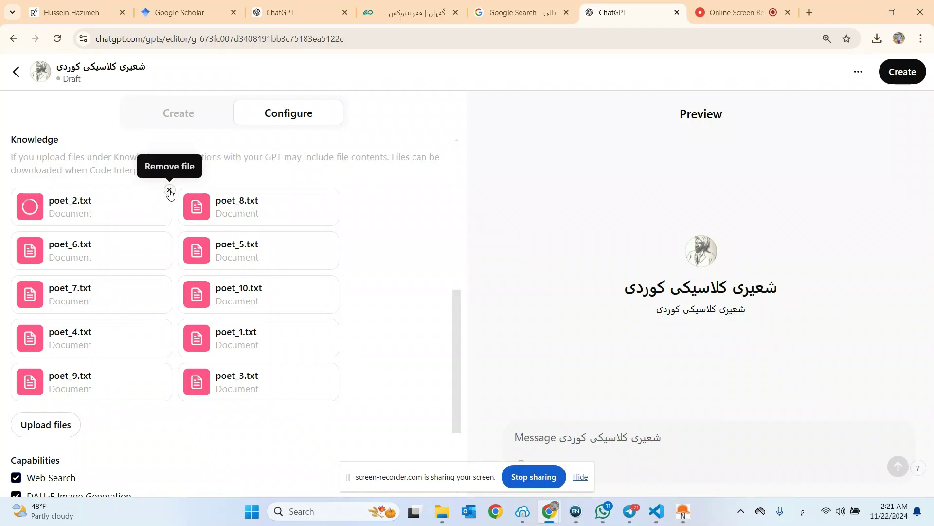
Step: Remove poet_2.txt from the GPT's knowledge and try to upload poet_11 through poet_15 from the poems folder
click(170, 193)
scroll(125, 214, down, 3)
click(48, 302)
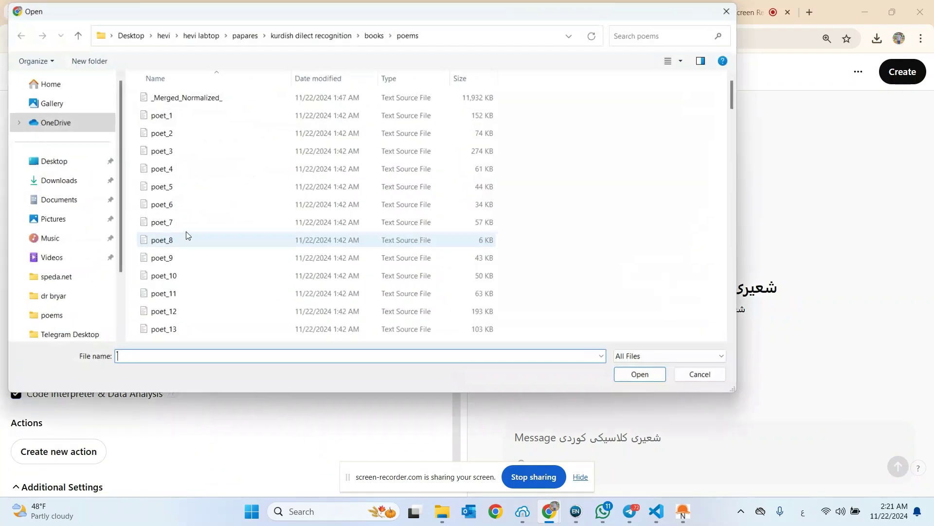
scroll(185, 234, down, 2)
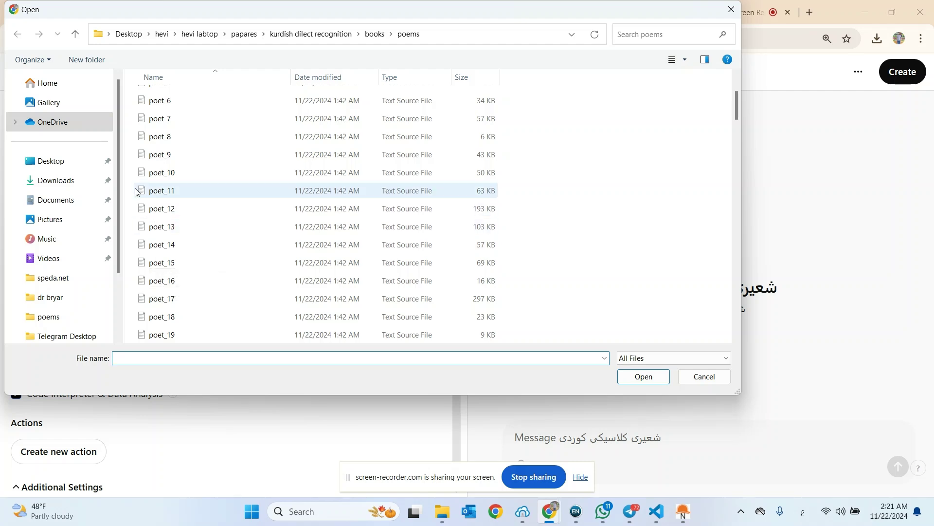
drag(129, 192, 184, 265)
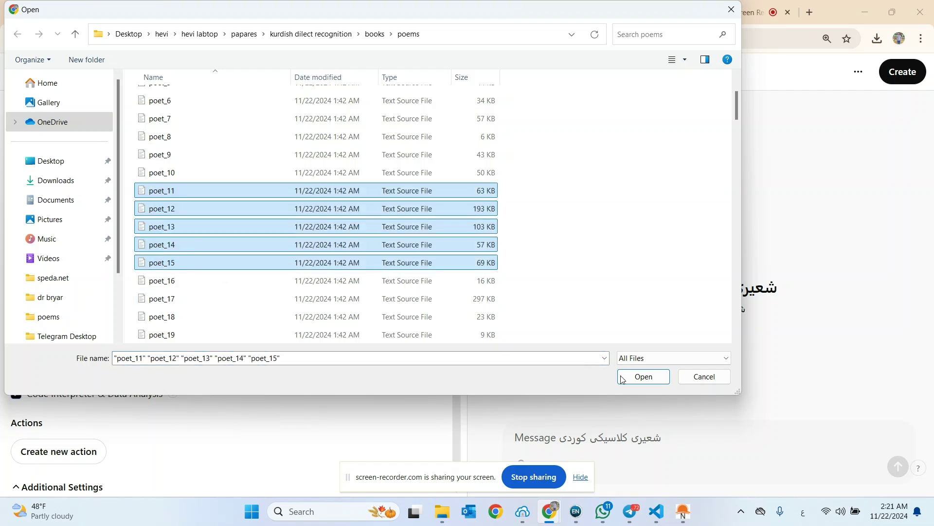
click(622, 379)
scroll(267, 261, up, 5)
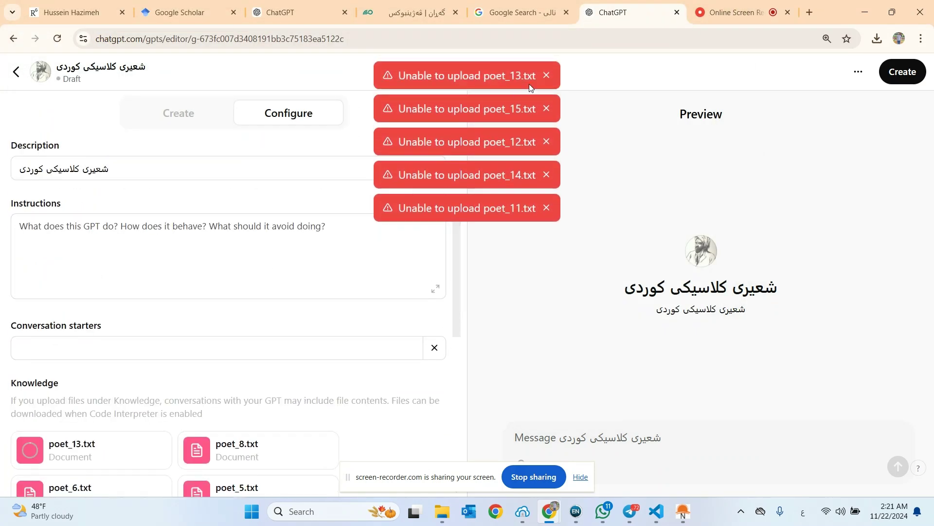
Step: Dismiss the upload error notifications for poet_11 through poet_15
click(552, 77)
click(552, 77)
click(551, 77)
click(552, 77)
click(551, 76)
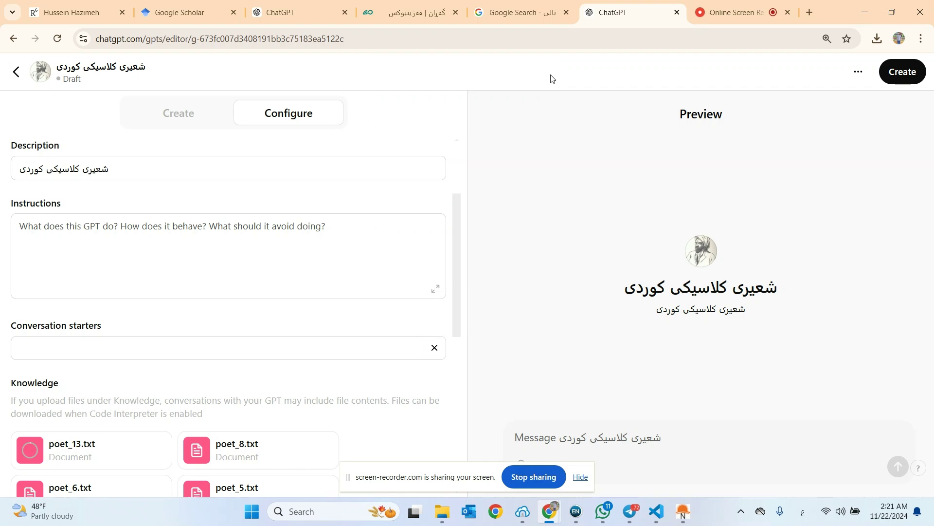
Step: Remove the stuck poet_13.txt from the GPT's knowledge files
scroll(240, 279, down, 2)
scroll(239, 280, down, 2)
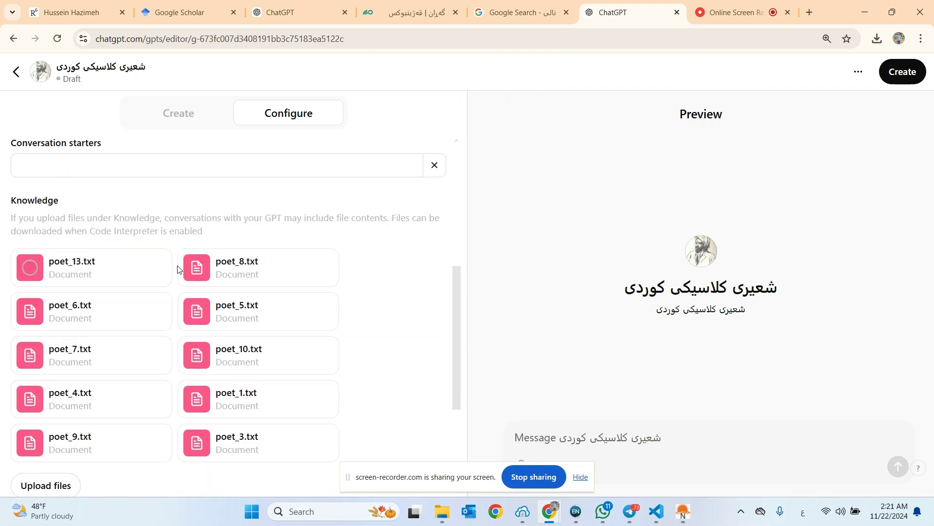
scroll(177, 269, down, 1)
click(170, 191)
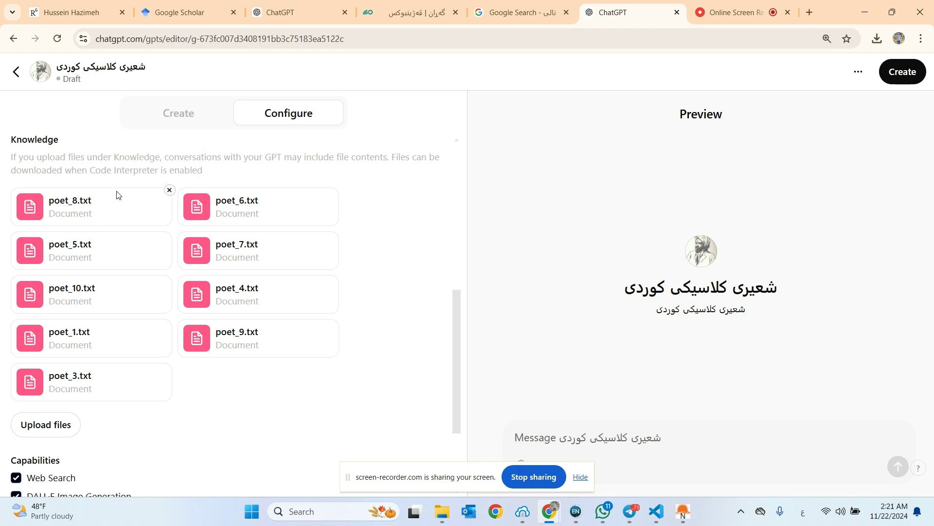
Step: Hide the screen-sharing bar and review the GPT's knowledge files, capabilities and actions
scroll(114, 336, down, 2)
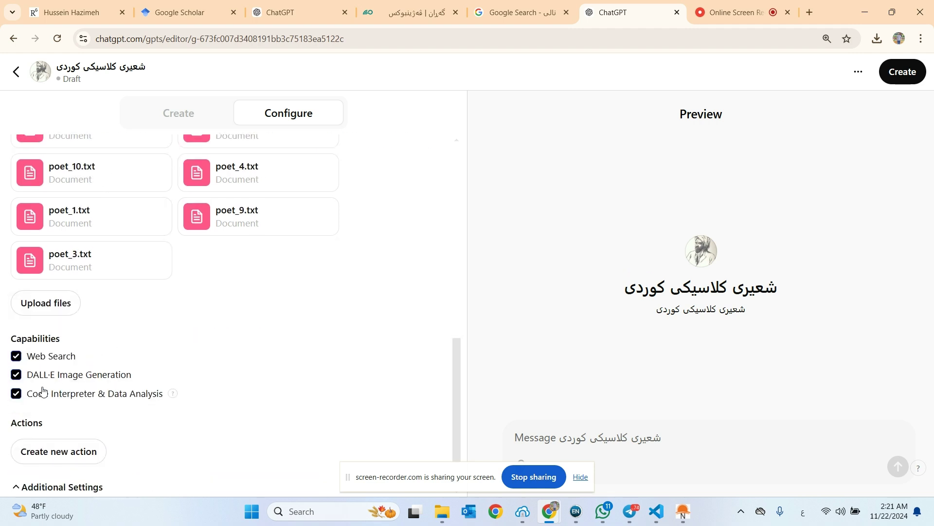
scroll(104, 357, up, 2)
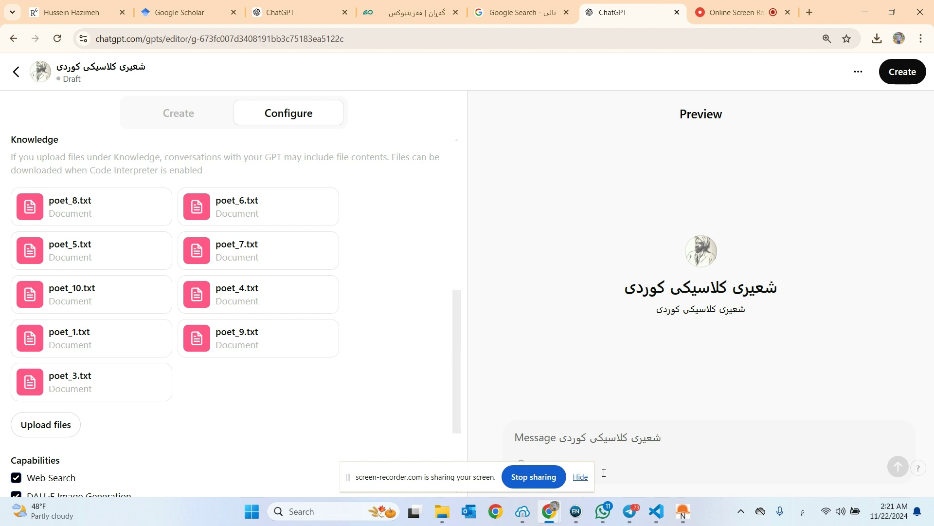
click(580, 476)
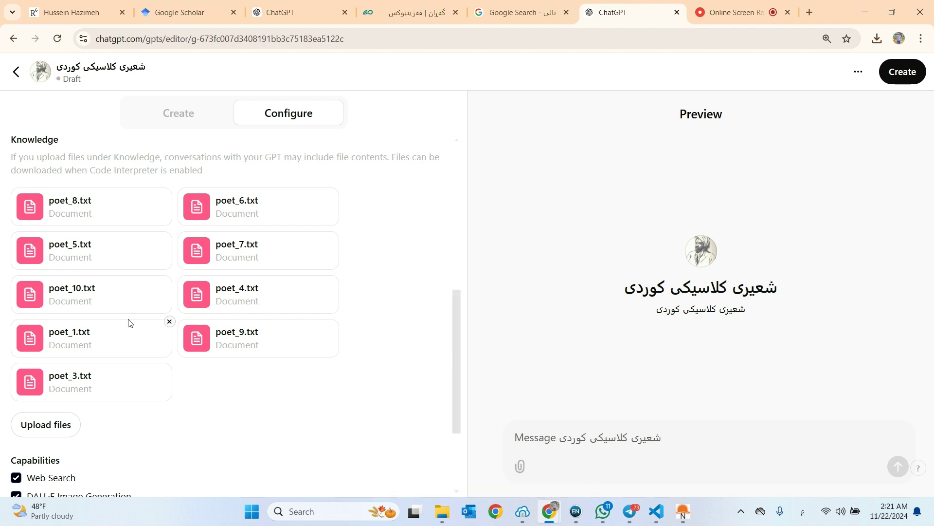
scroll(175, 215, down, 2)
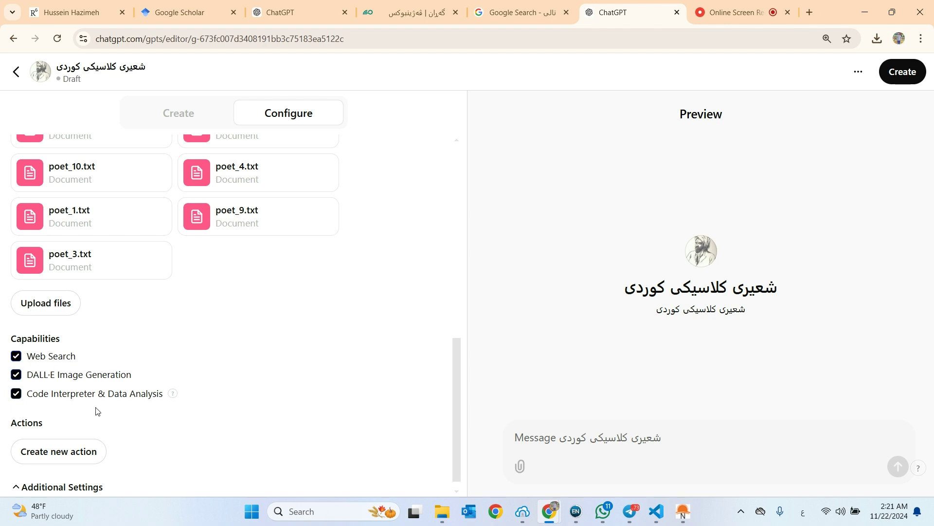
scroll(75, 228, up, 2)
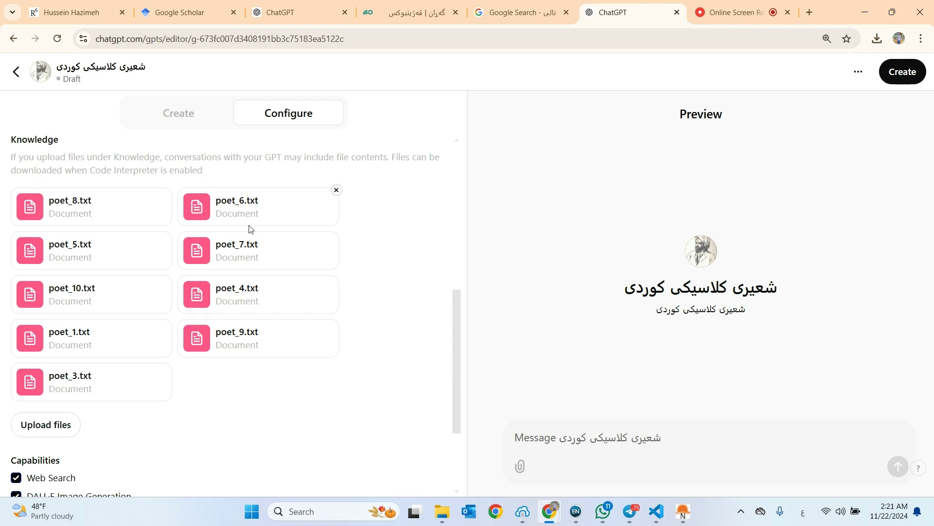
scroll(232, 260, down, 2)
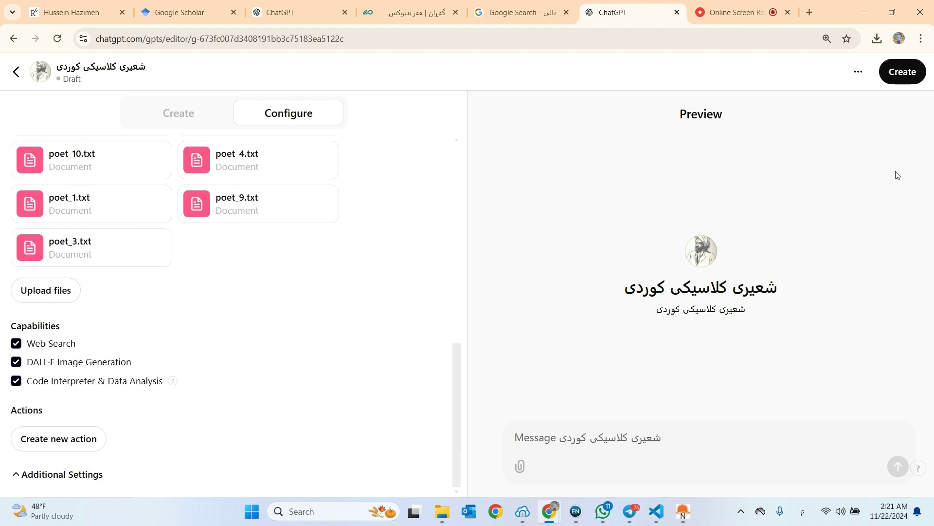
Step: Create the GPT and share it in the GPT Store under the Education category
click(905, 73)
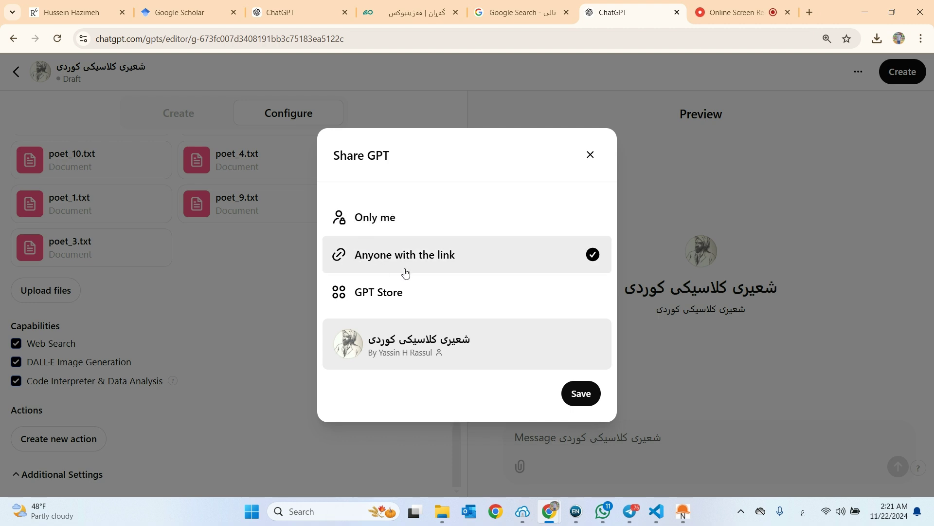
click(440, 280)
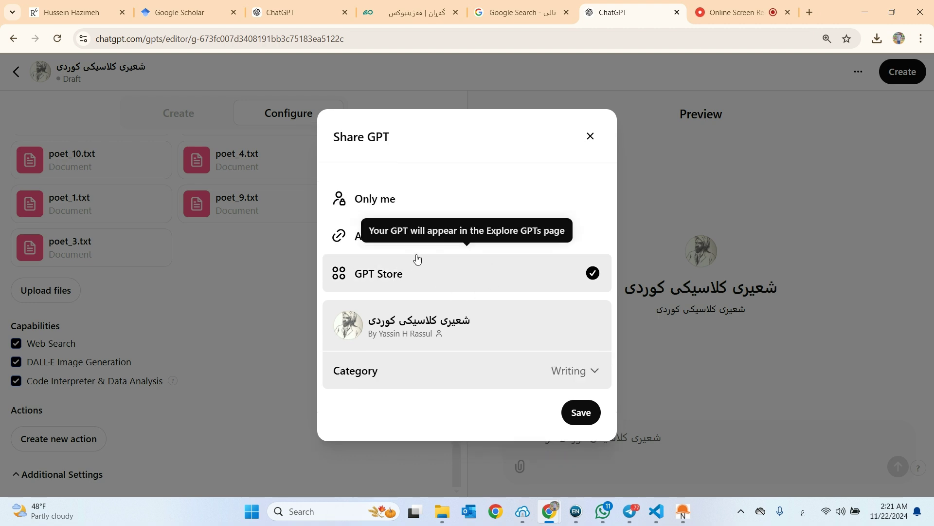
click(578, 374)
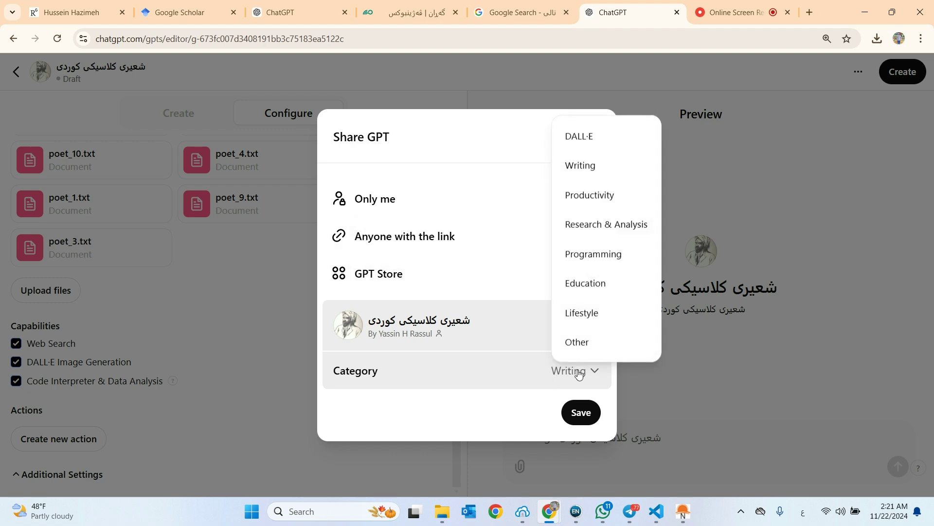
click(586, 288)
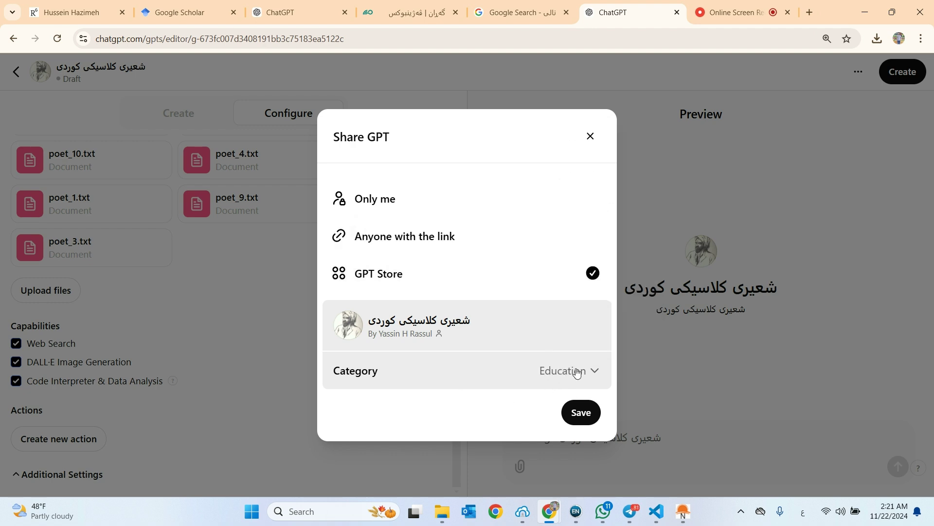
click(584, 413)
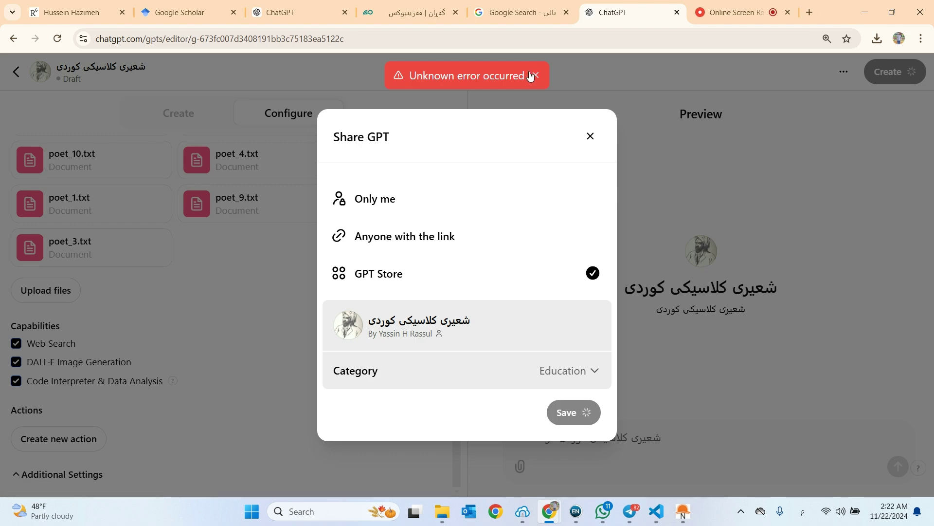
Step: Close the sharing dialog, dismiss the error notification and return to the knowledge file list
click(531, 72)
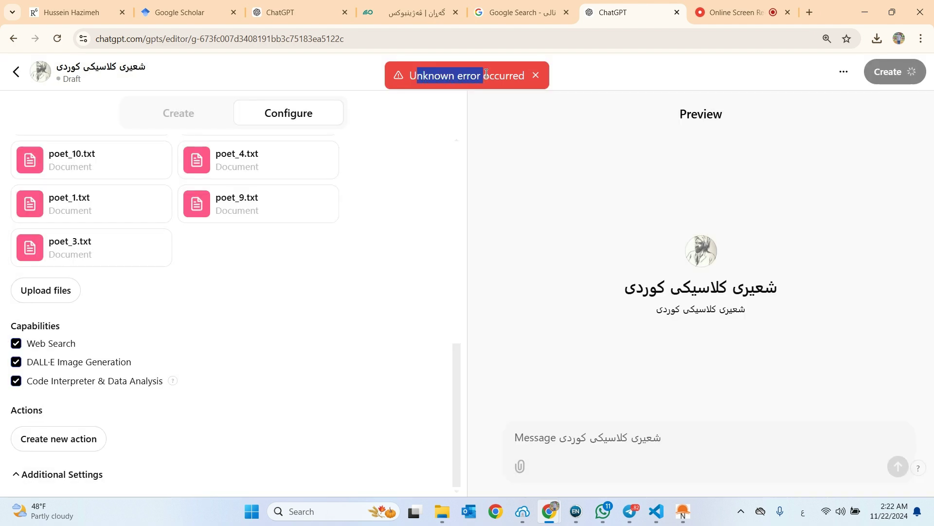
click(538, 74)
scroll(251, 282, up, 4)
scroll(266, 256, down, 2)
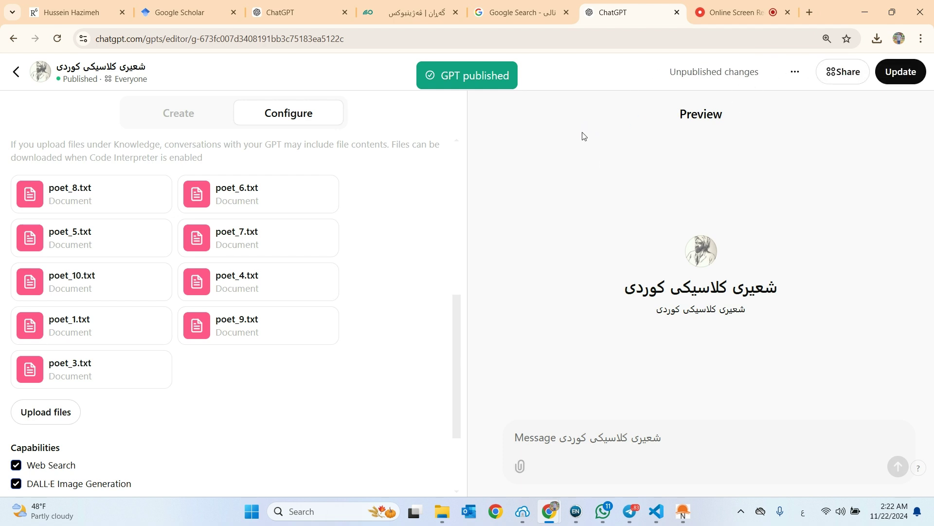
Step: Copy the published GPT's link and open it in the browser tab that holds the Google search
click(795, 71)
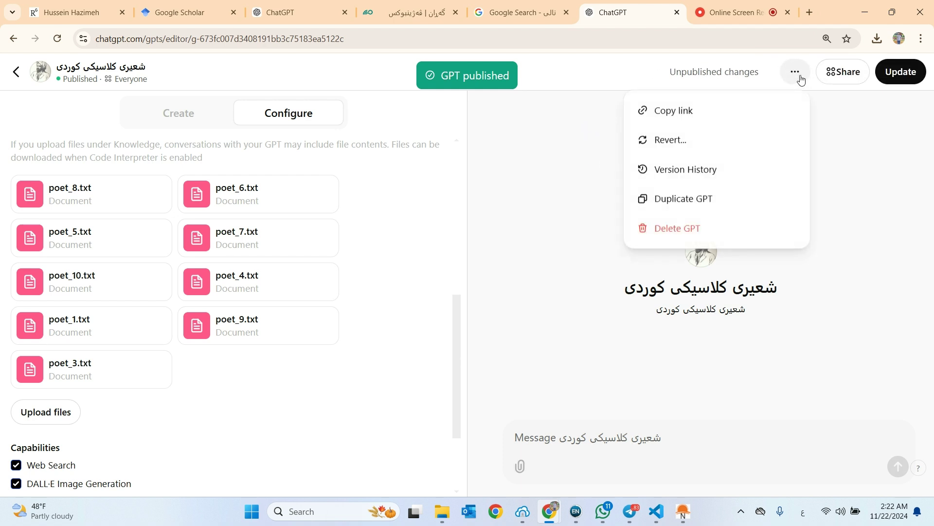
click(671, 110)
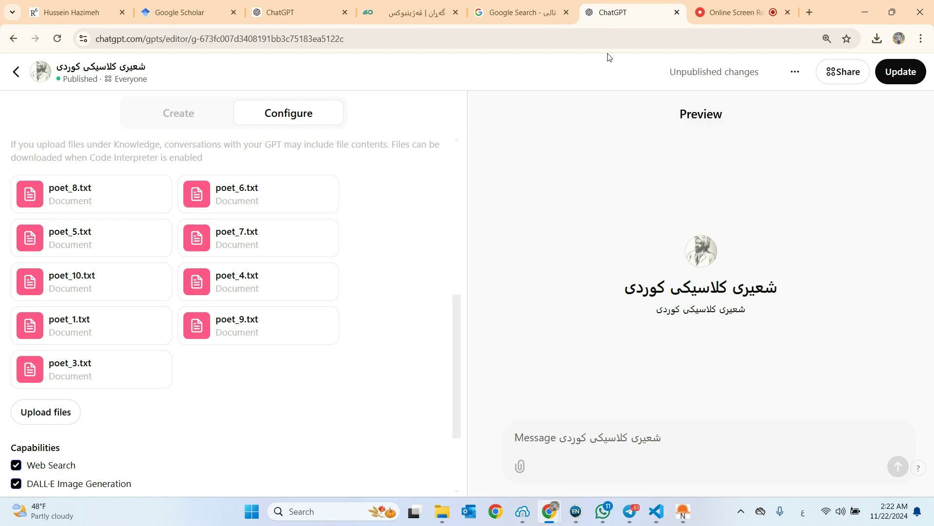
click(534, 3)
click(524, 31)
key(ctrl+v)
key(Return)
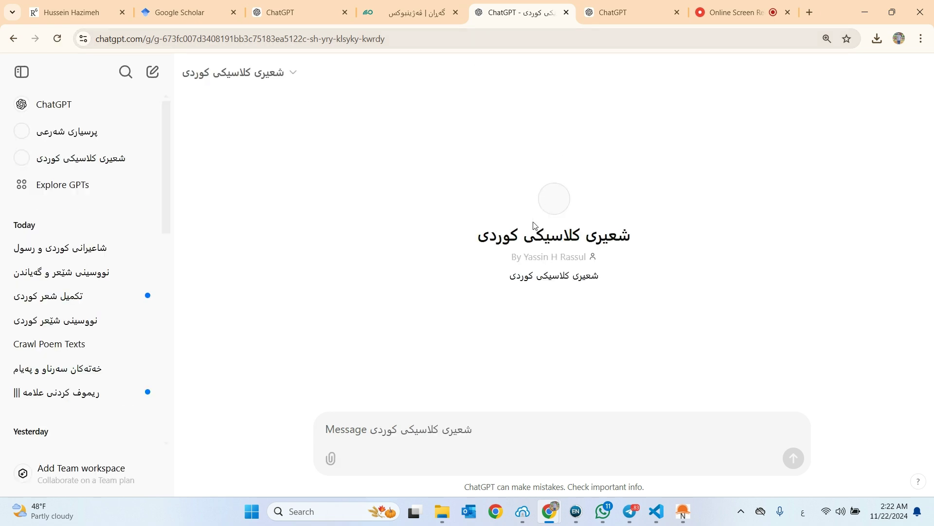
drag(467, 240, 654, 234)
click(613, 238)
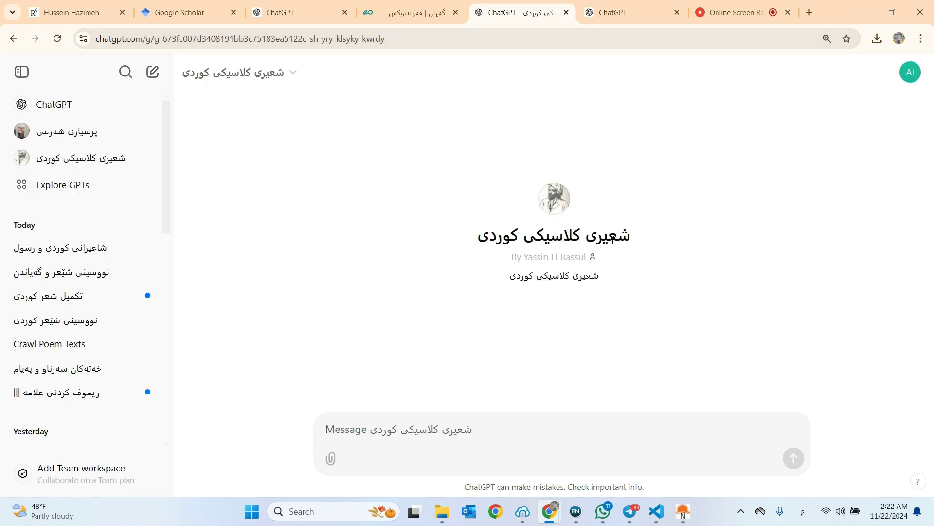
Step: Collapse the chat sidebar and send the GPT the prompt "شیعرێکم بدێ دەبارەی کوردستان"
click(22, 73)
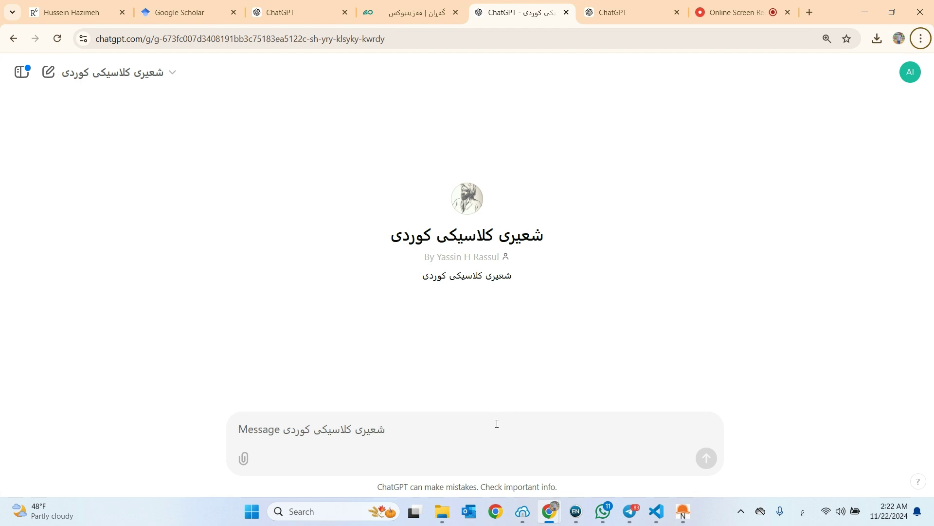
text(شیعرێ)
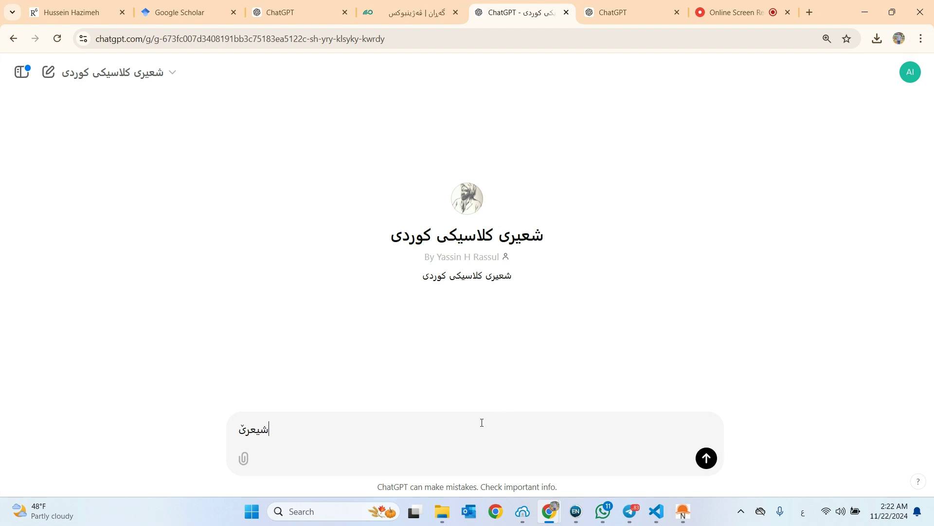
text(کم بدێ دەبارەی کورد)
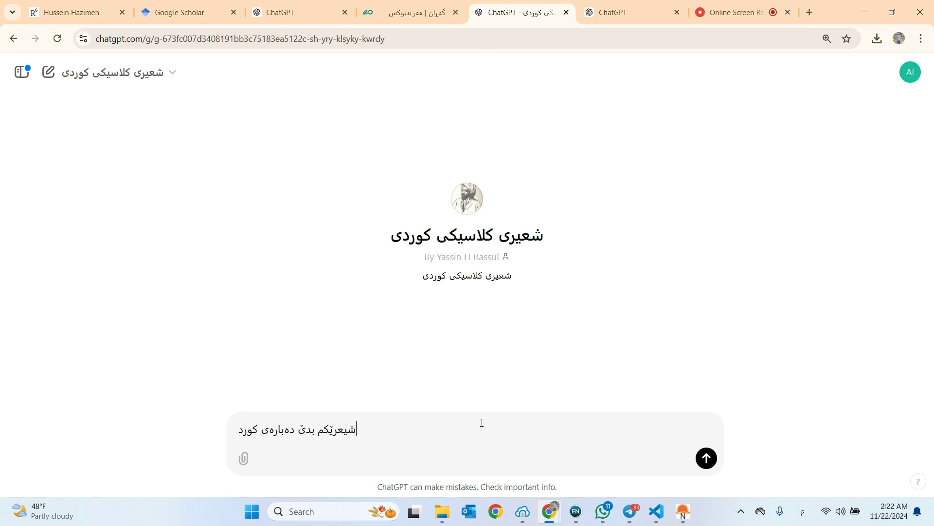
text(ستان)
key(Return)
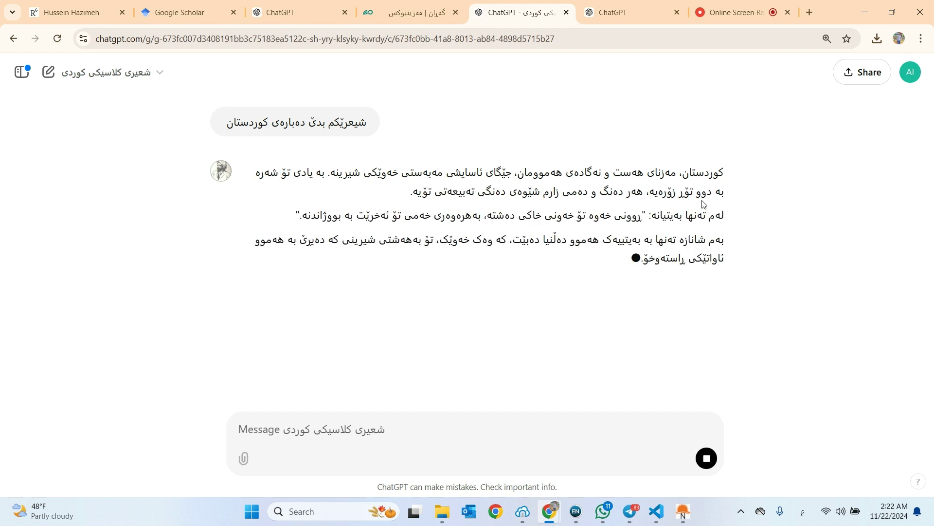
Step: Review the returned poem, ask the GPT "هی کام شاعێرە؟" and read its answer
drag(630, 195, 420, 196)
click(530, 217)
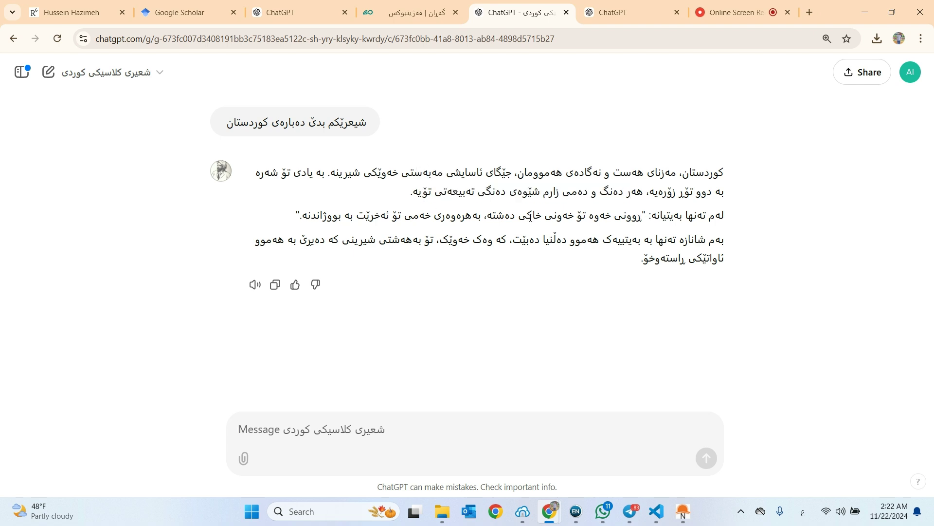
drag(639, 217, 299, 240)
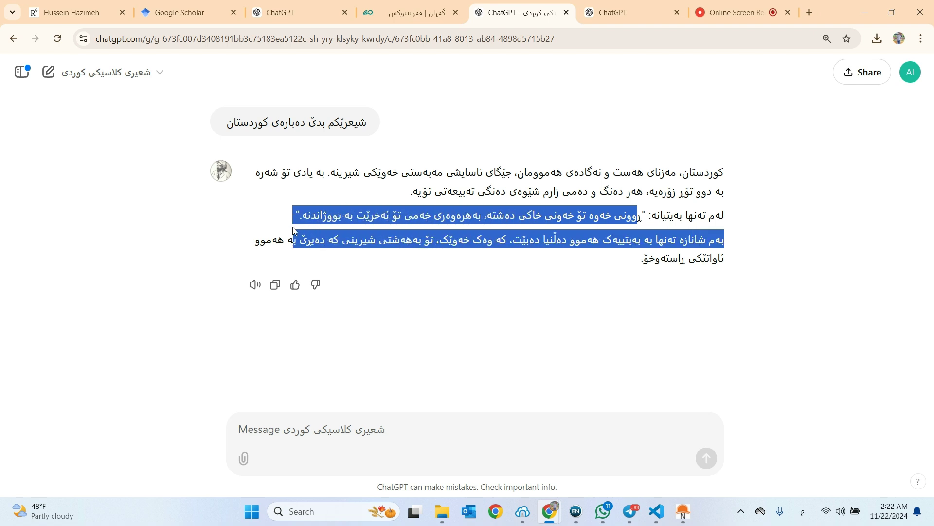
click(565, 441)
text(هی کام شاعێره؟)
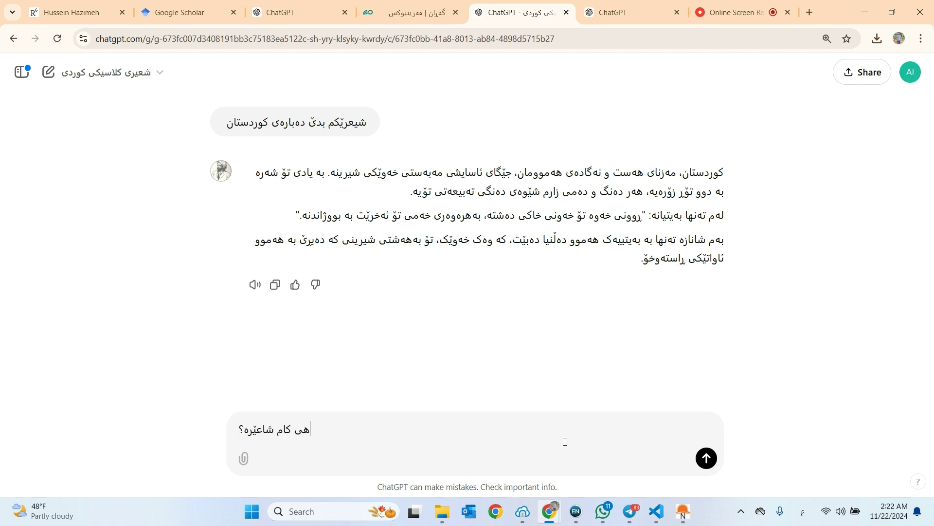
key(Return)
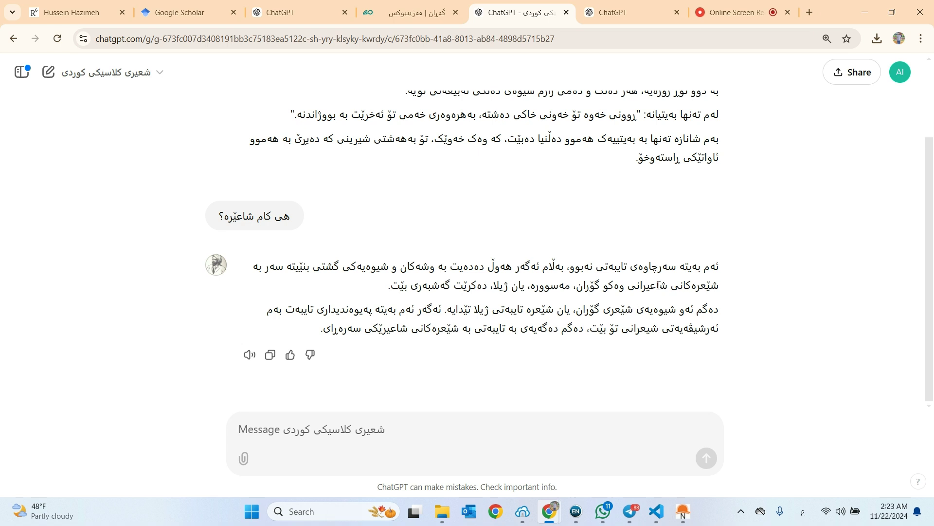
drag(707, 286, 496, 291)
click(499, 295)
Step: Switch to VS Code, copy the verse on line 5 of poet_1.txt and return to the GPT chat
click(657, 511)
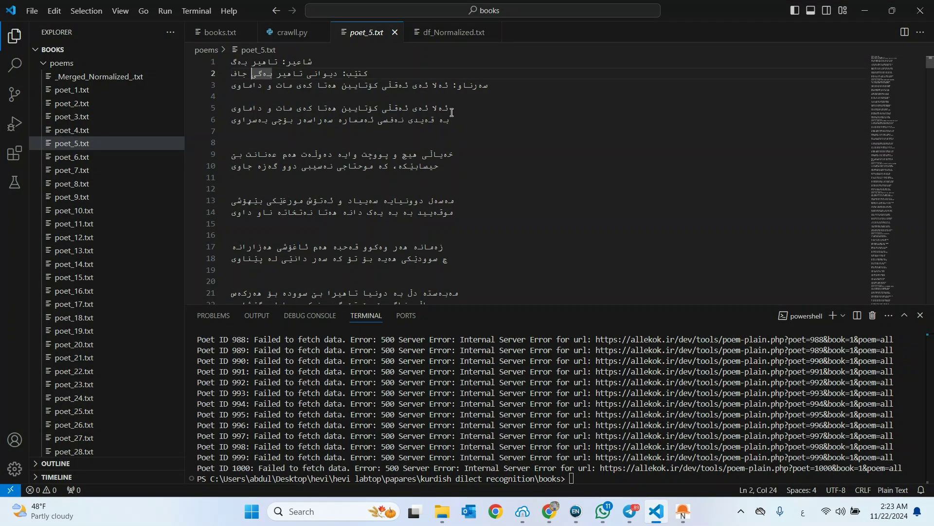
click(73, 90)
click(424, 111)
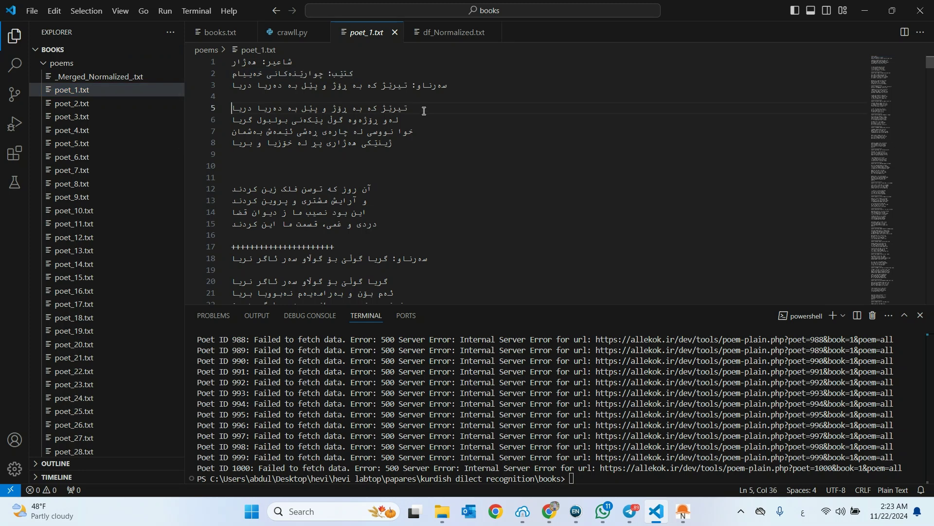
drag(424, 111, 214, 110)
click(865, 11)
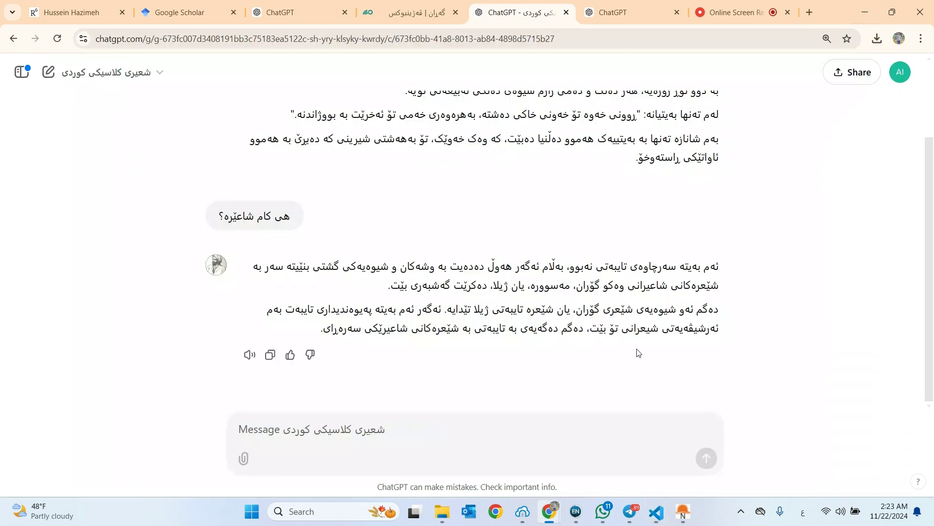
Step: Send the request "تکایە ئەم شعرەم بۆ تەواو بکە:" followed by the copied verse from poet_1.txt
click(521, 424)
key(ctrl+v)
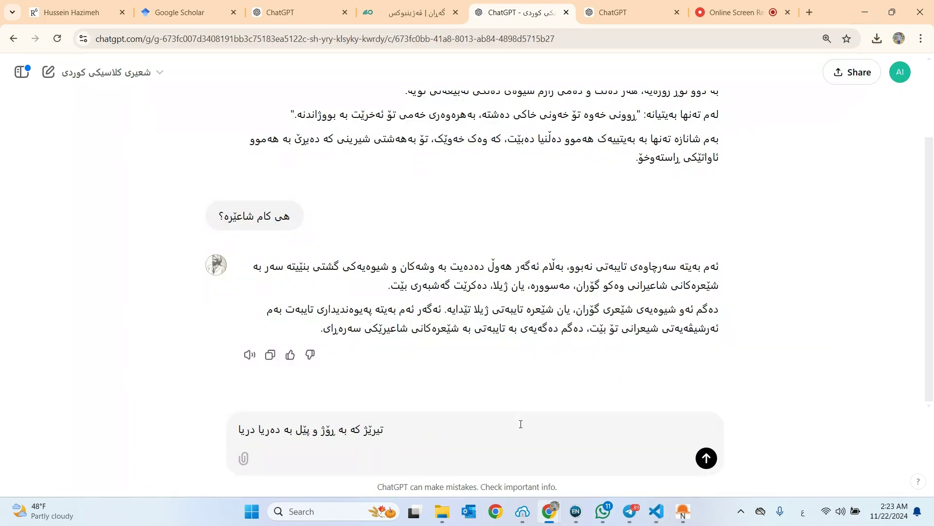
key(ctrl+a)
key(BackSpace)
text(تك)
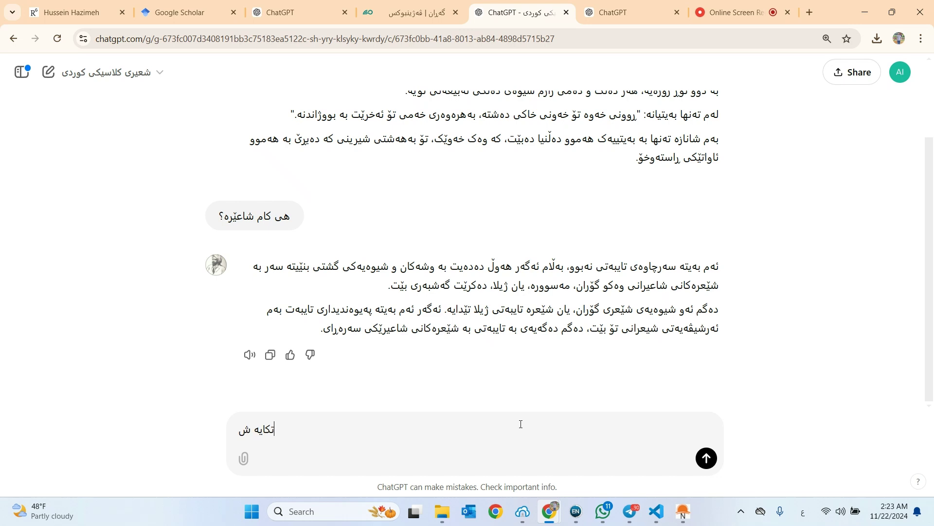
text(ايه ئەم شعرەم بۆ تەواو ب)
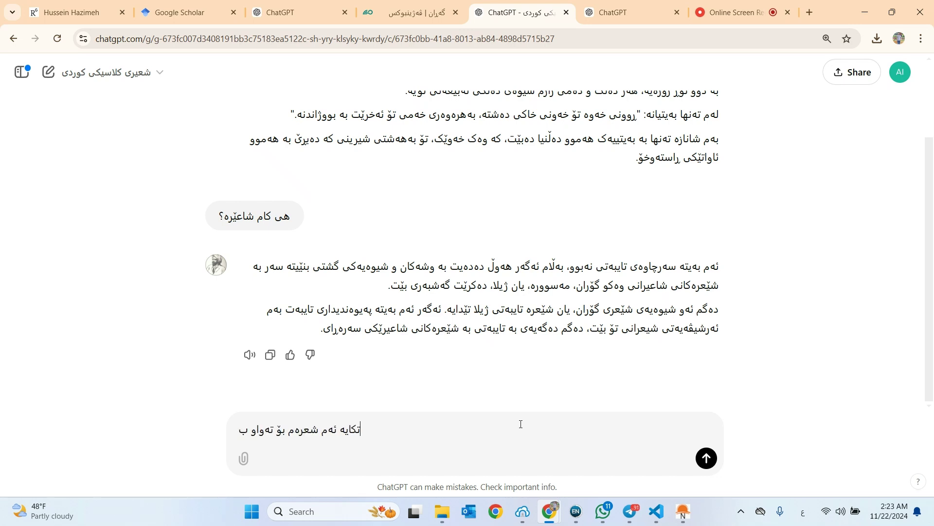
text(که:)
text(تیرێژ که به ڕۆژ و پێل به دەریا دریا)
key(Return)
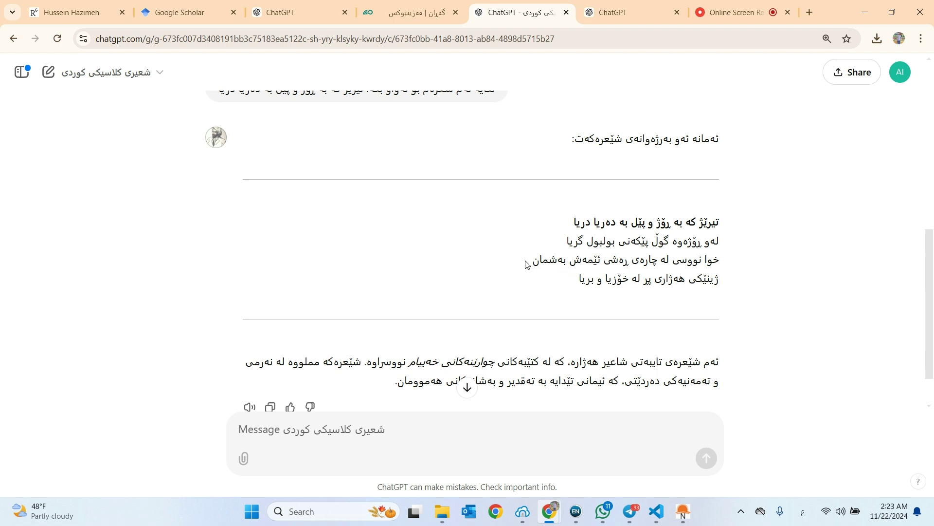
Step: Examine the completed poem's lines and the poet and book named beneath them
drag(525, 265, 605, 260)
click(669, 284)
scroll(594, 291, down, 1)
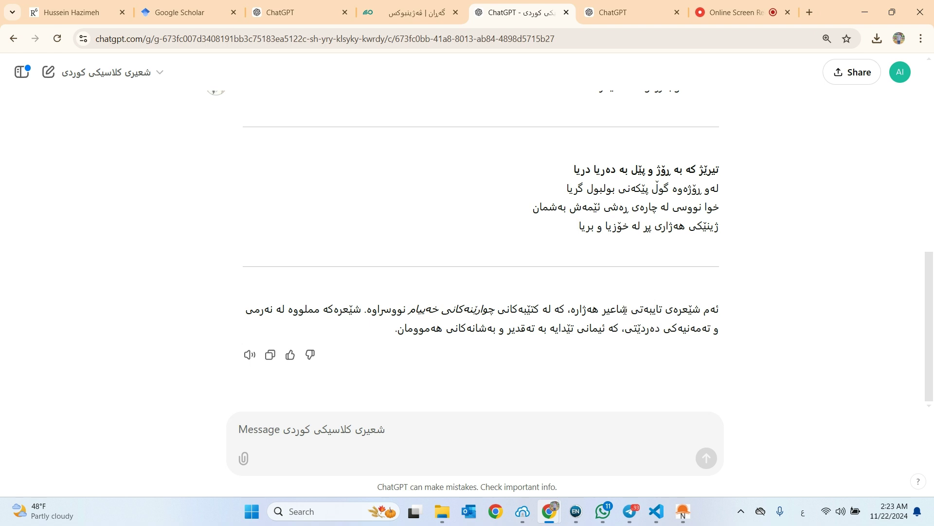
drag(624, 309, 583, 310)
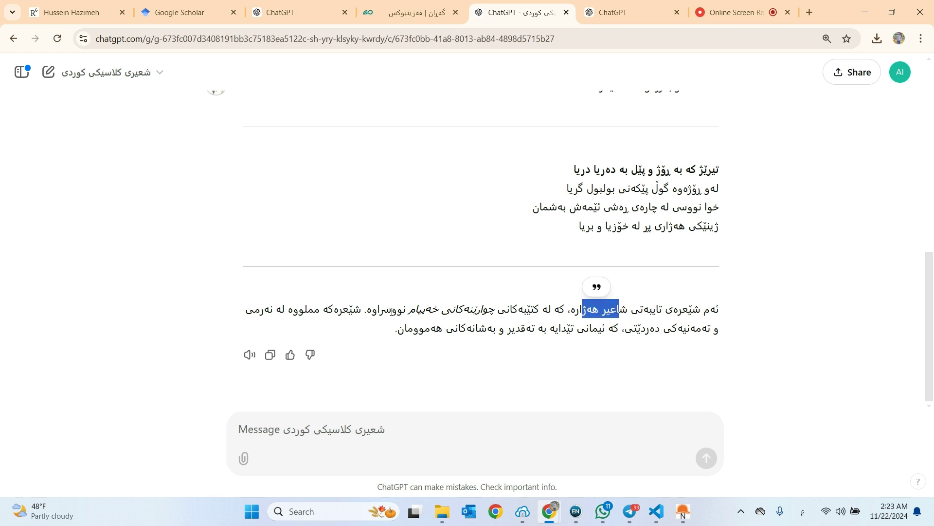
click(486, 308)
scroll(515, 329, up, 2)
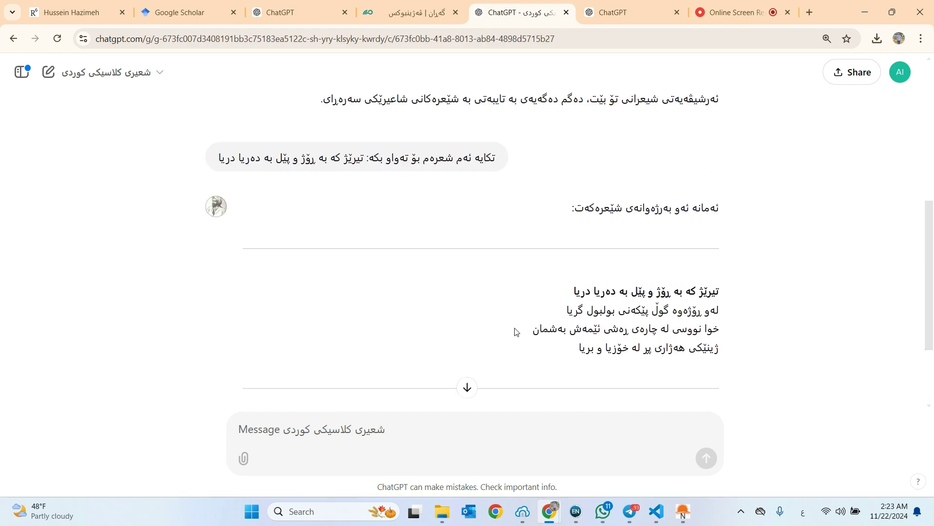
scroll(441, 328, down, 2)
Step: Switch to VS Code, compare the poem in poet_1.txt, copy the title on line 3 of poet_5.txt and return to the chat
click(656, 511)
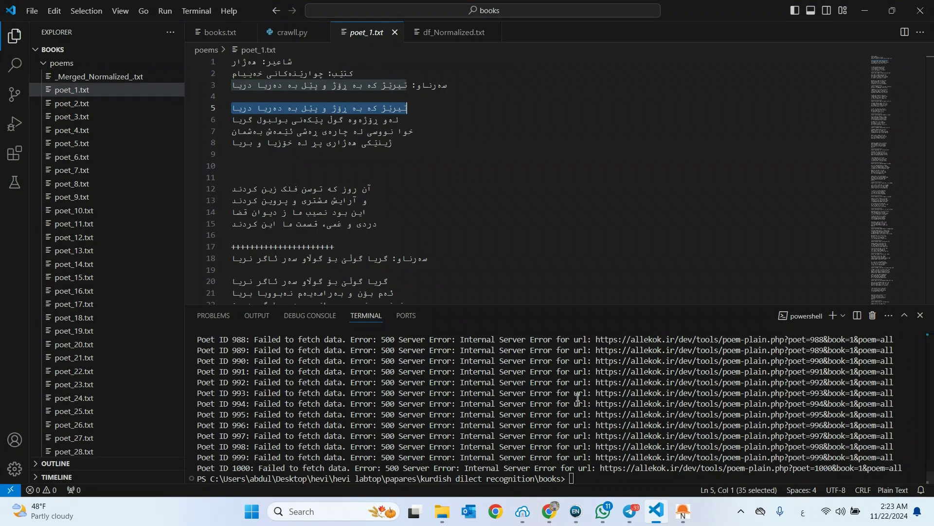
scroll(449, 230, down, 4)
scroll(448, 230, up, 4)
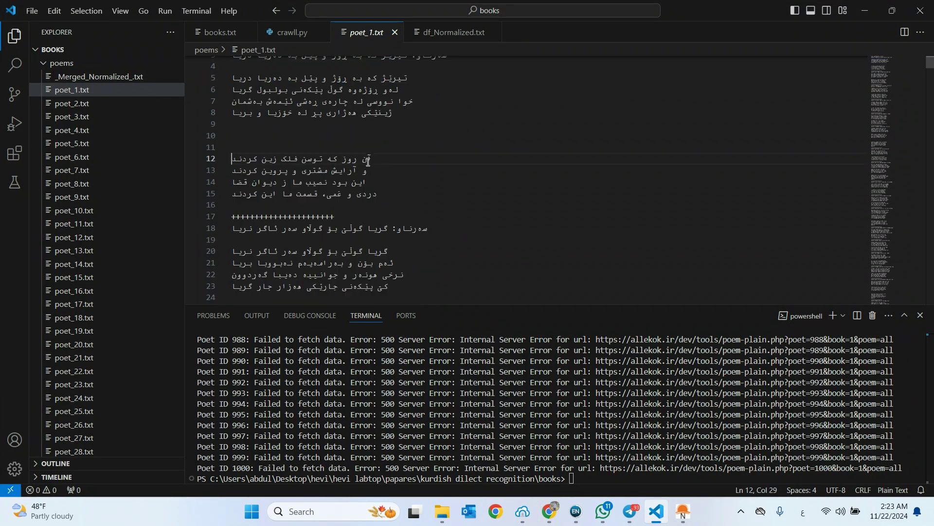
drag(372, 158, 231, 159)
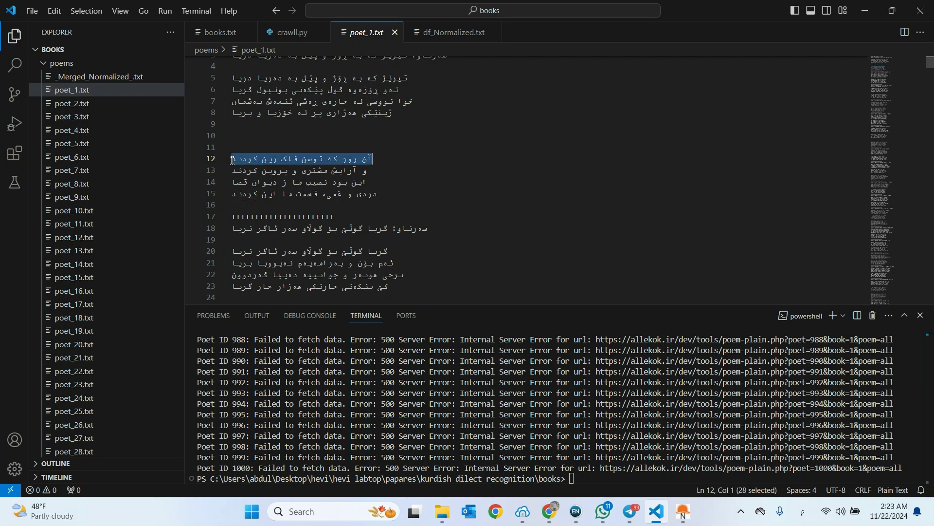
click(91, 144)
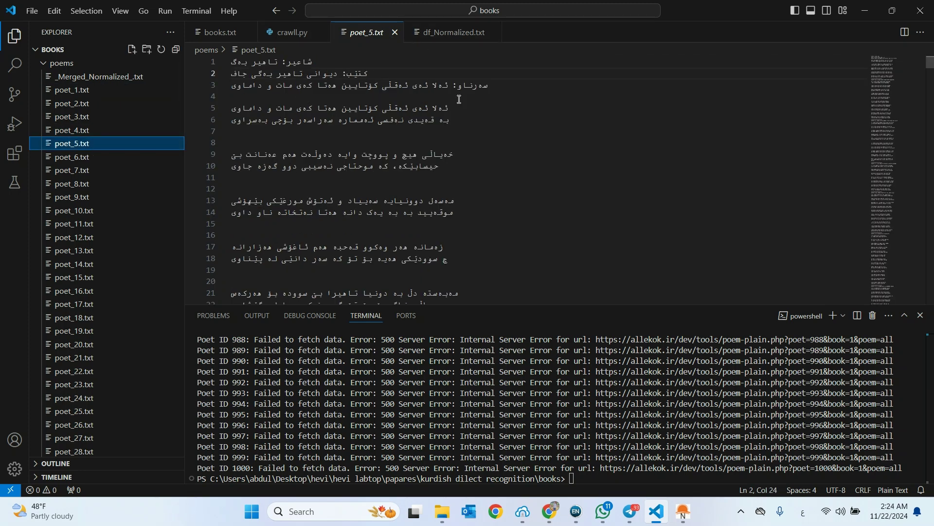
drag(492, 86, 229, 85)
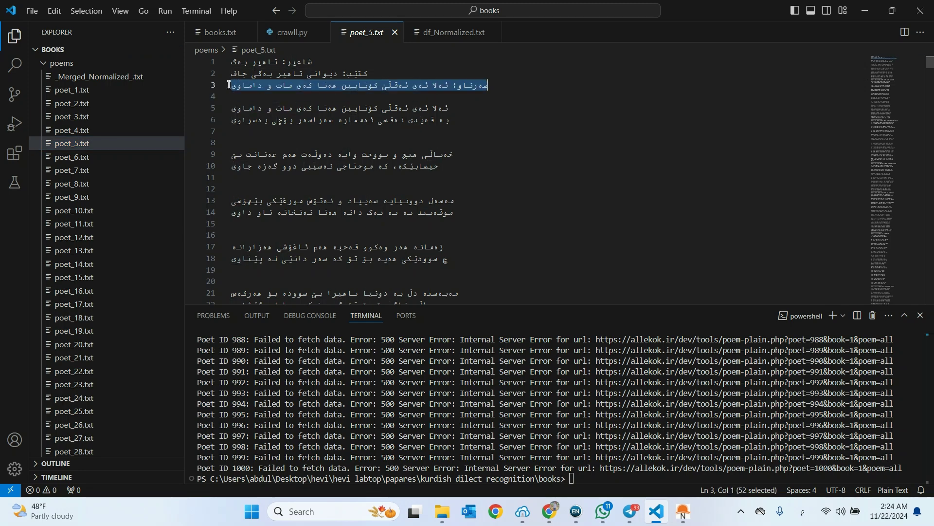
click(865, 10)
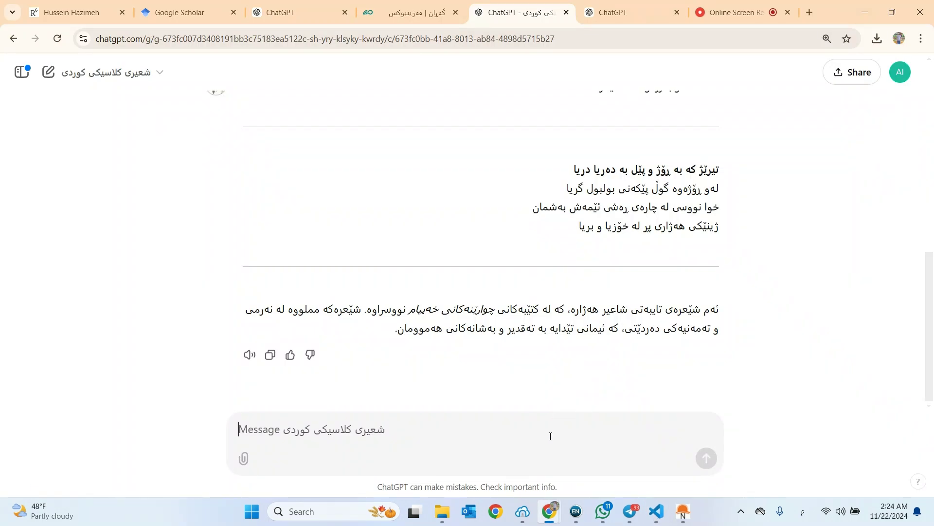
Step: Ask the GPT "هی کام شاعێرە ئەم شعرە:" followed by the copied title line from poet_5.txt
text(هی کام شاع)
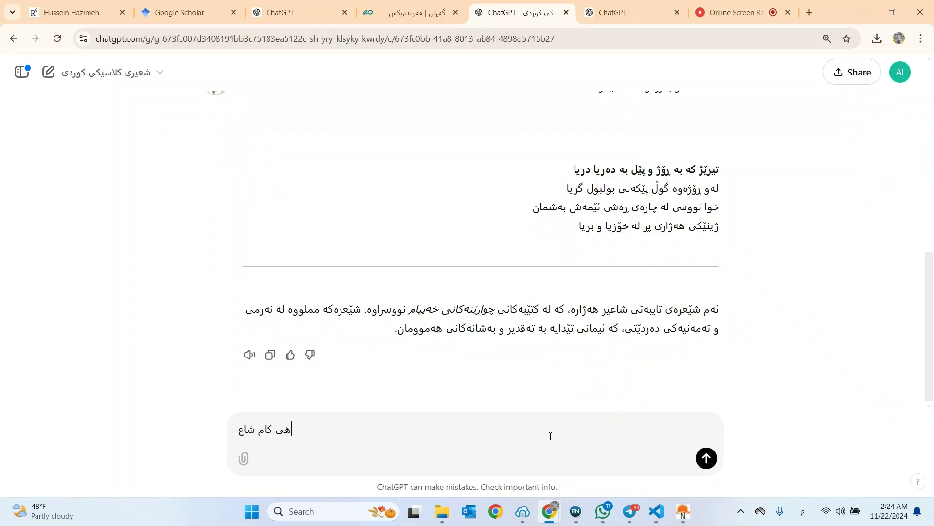
text(ێره ئهم شعره:)
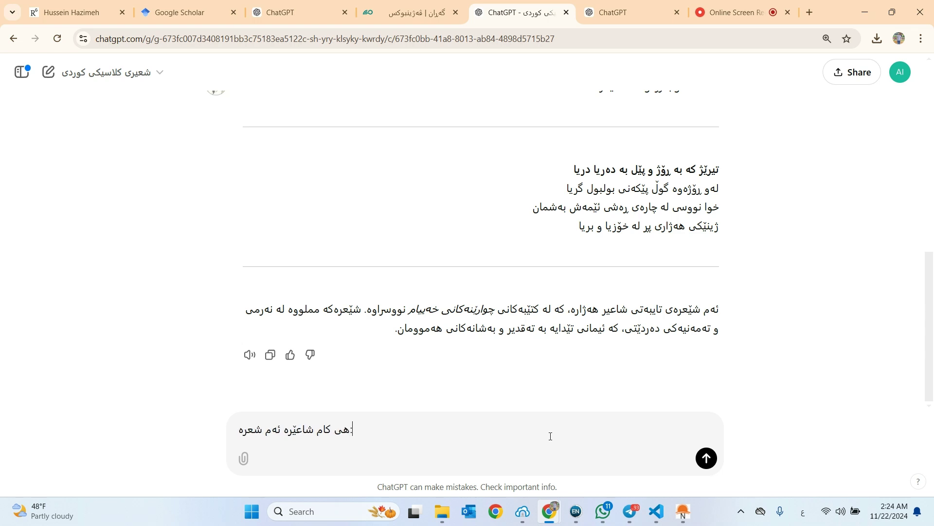
text(: سەرناو: ئەلا ئەی ئەقڵی کۆتایین هەتا کەی مات و داماوی)
key(Return)
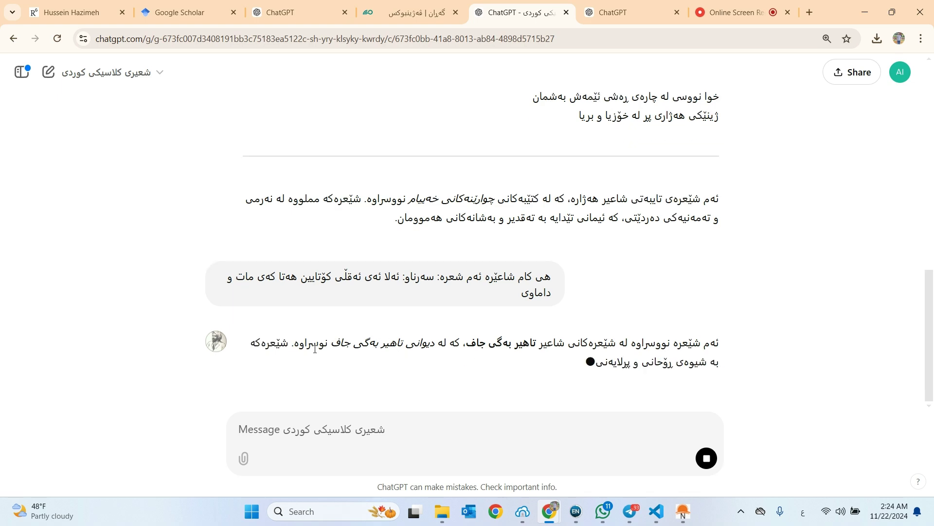
Step: Check the GPT's answer against the poet and book lines of poet_5.txt in VS Code and return to the chat
click(656, 510)
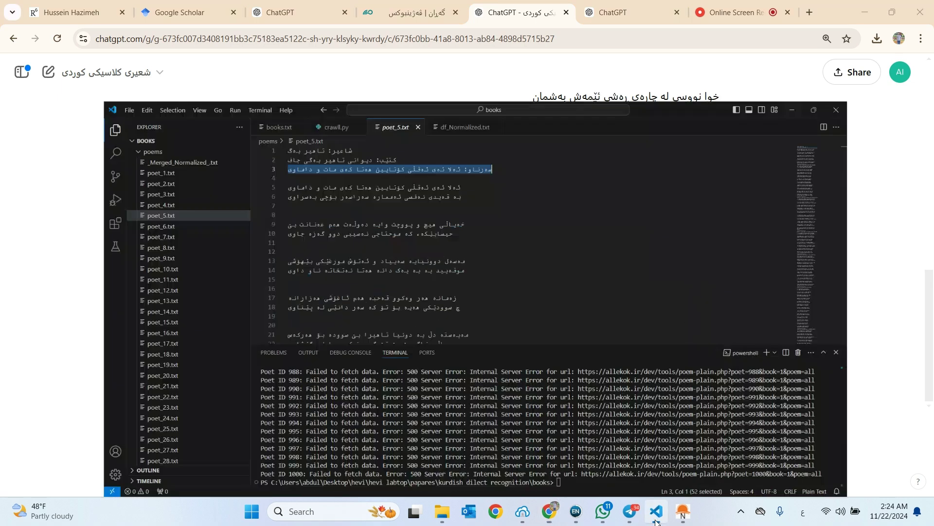
click(291, 74)
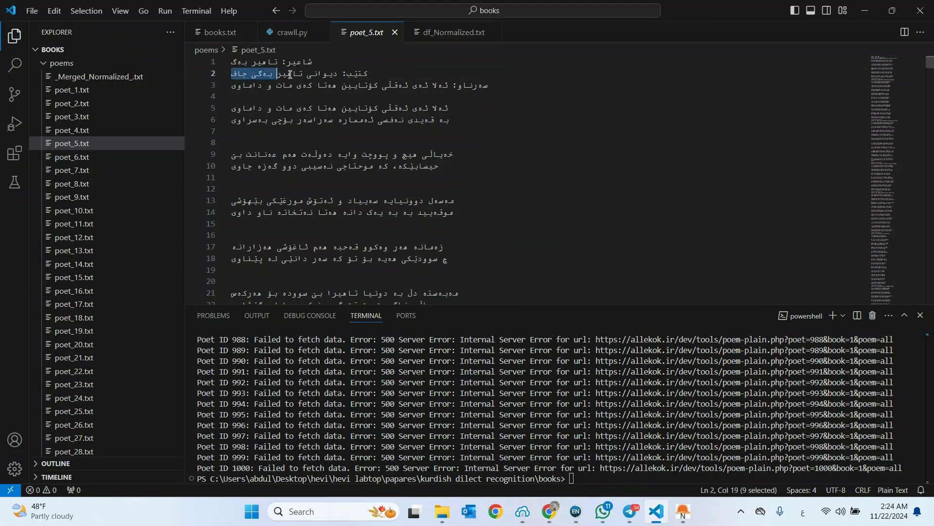
click(865, 10)
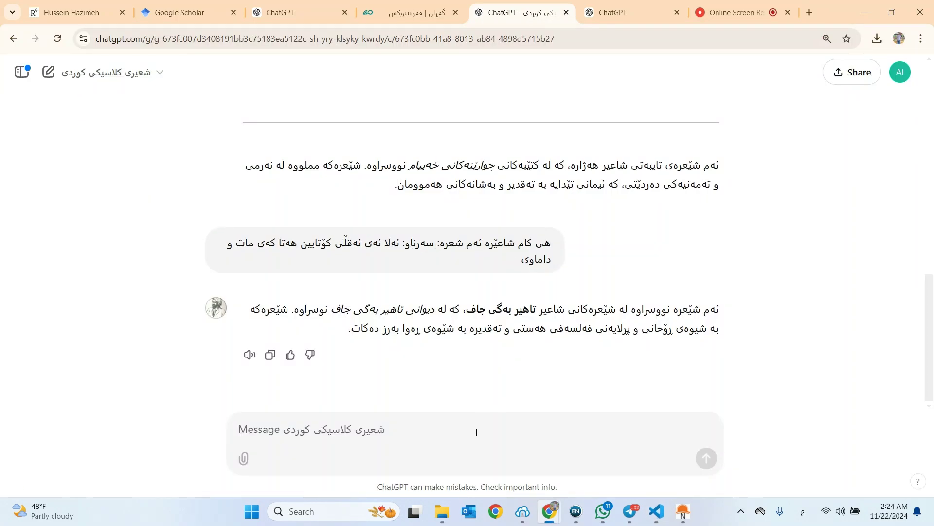
Step: Ask the GPT to complete this poem with the message "ئەمەم بۆ تەواو بکە"
text(ئەمەم بۆ)
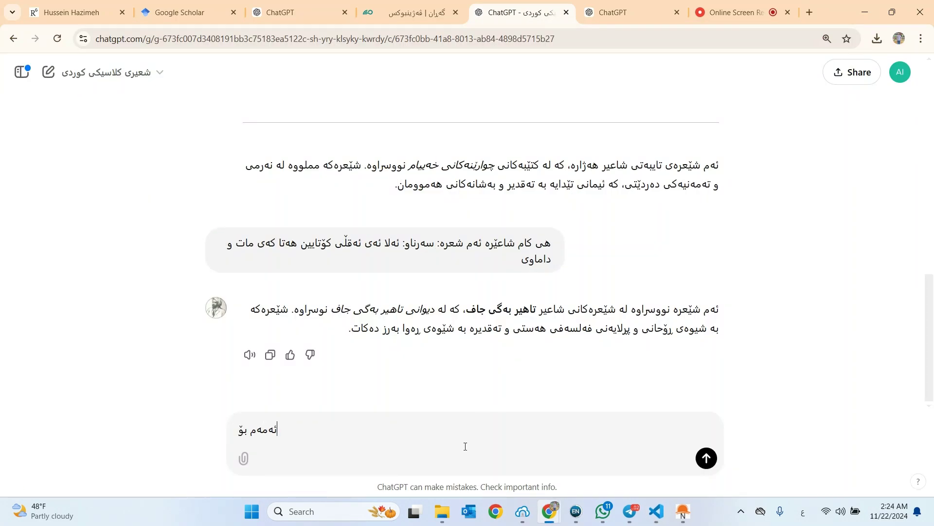
text( تەواو بکە)
key(Return)
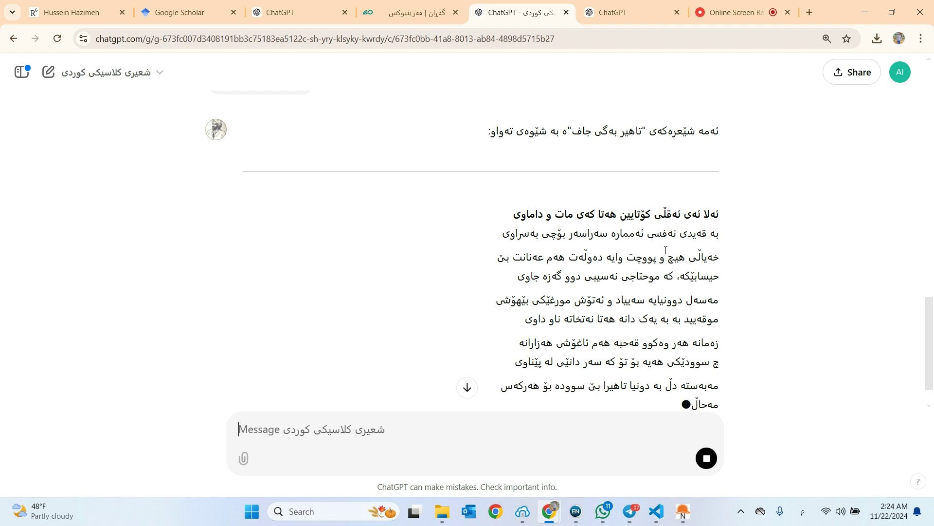
Step: Examine the verses of the completed poem, highlighting the first line of its last couplet
drag(743, 288, 523, 325)
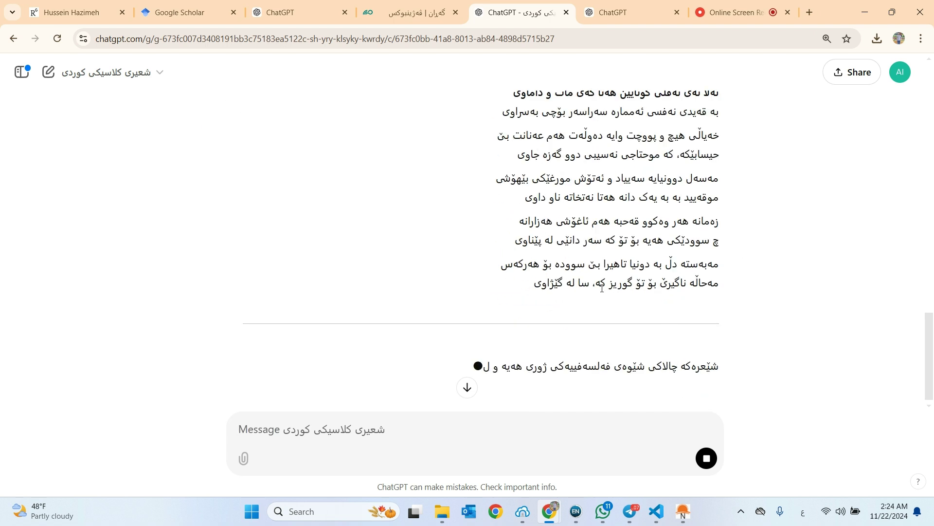
drag(722, 268, 610, 265)
double_click(609, 267)
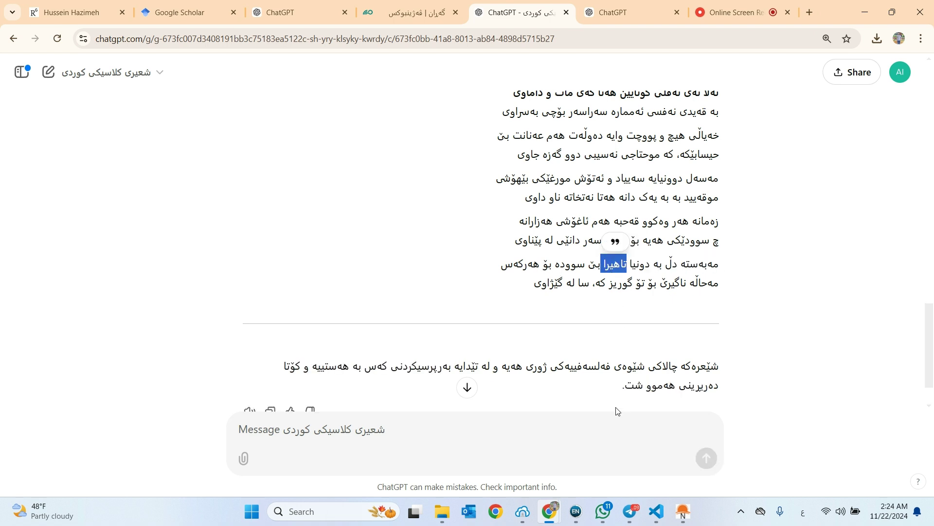
drag(489, 267, 719, 262)
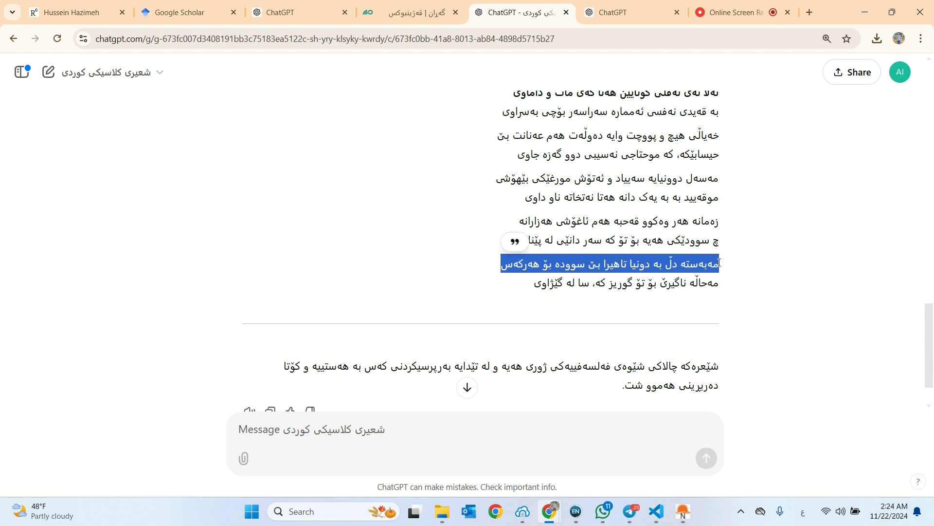
Step: Copy the first line of the poem's last couplet, line 21 of poet_5.txt in VS Code, and return to the chat
click(574, 428)
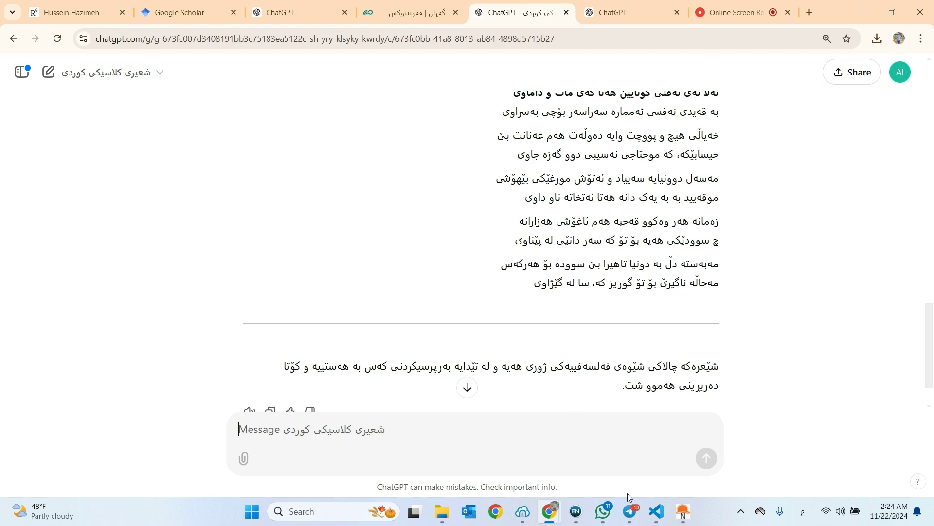
click(657, 511)
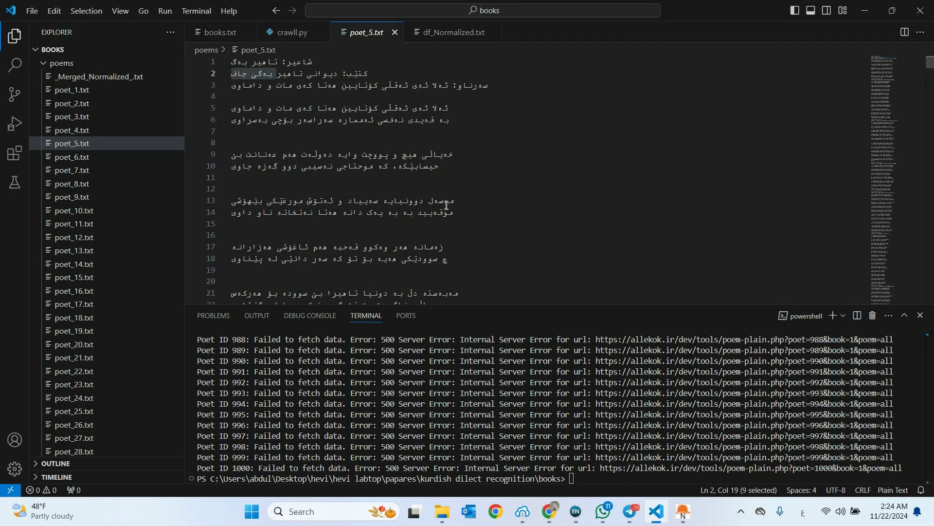
scroll(463, 219, down, 1)
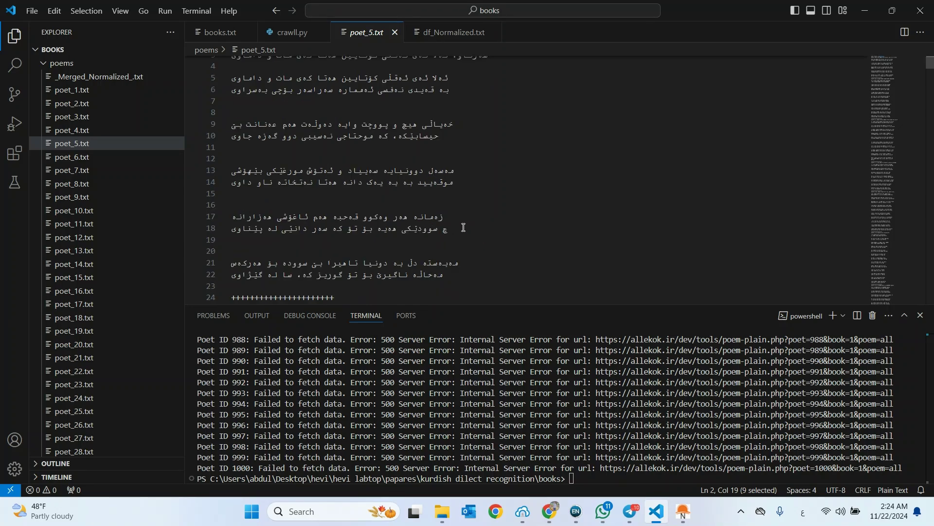
drag(466, 257, 215, 264)
key(ctrl+c)
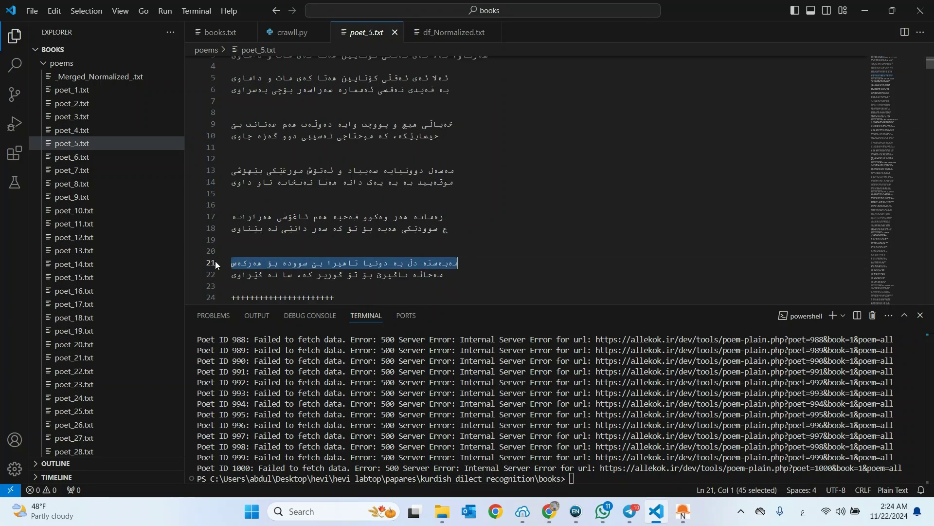
click(864, 10)
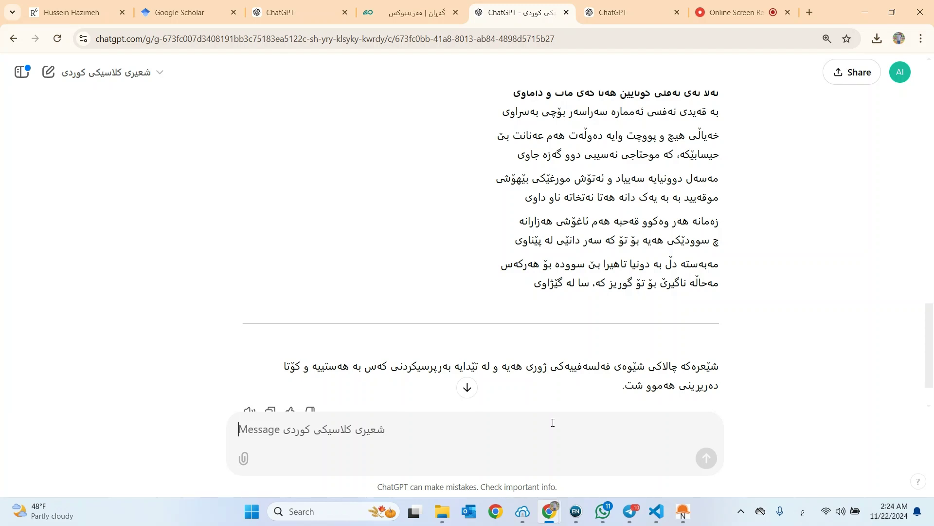
Step: Ask the GPT to complete the poem by sending the copied verse followed by "ئەم شعرەم بۆ تەواو بکە"
key(ctrl+v)
text(ئەم ش)
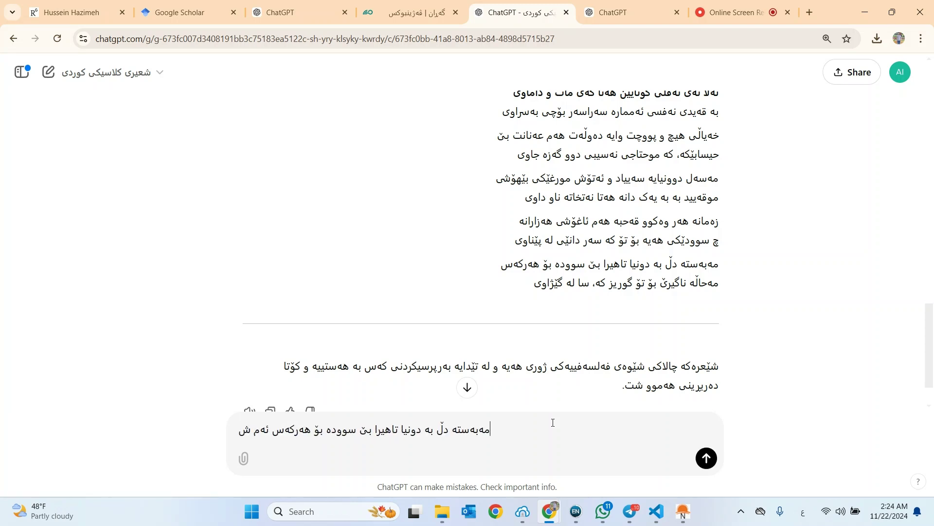
text(عرەم بۆ تەو)
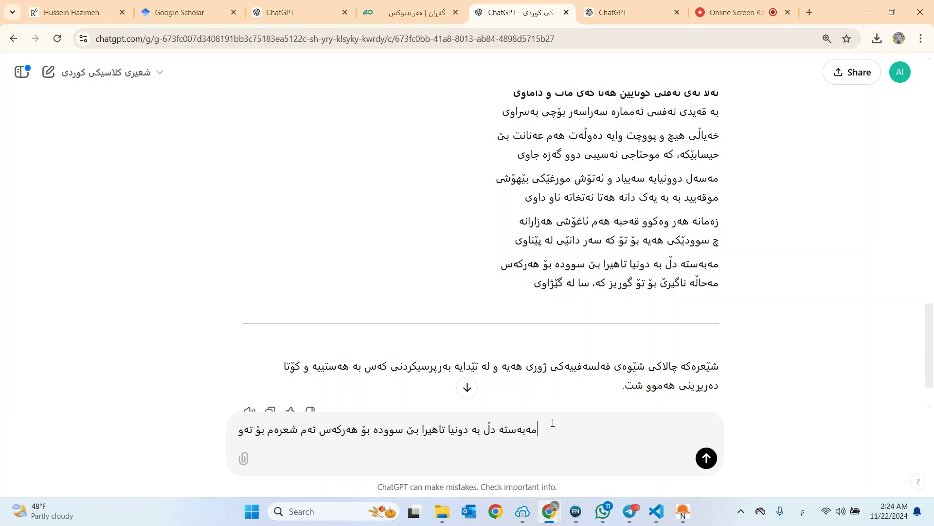
text(او بکە)
key(Return)
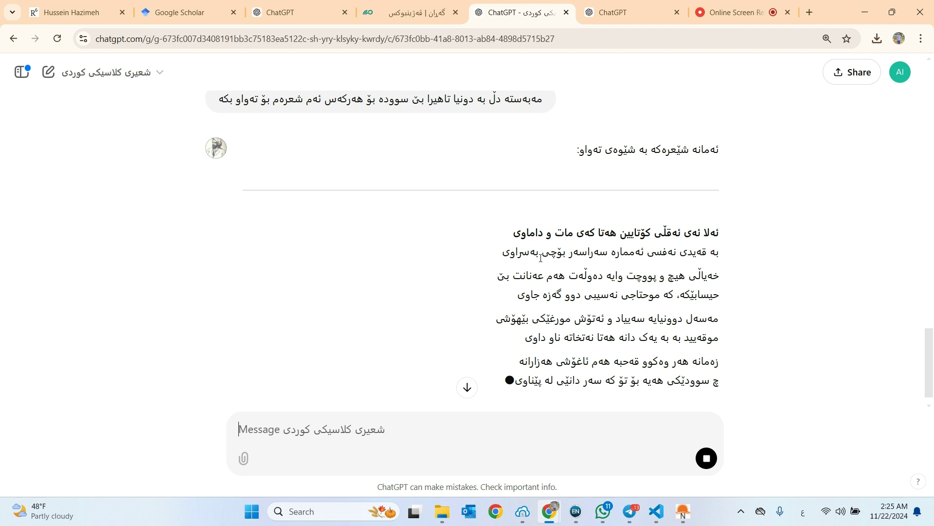
Step: Examine the ending of the completed poem, highlighting the second line of its last couplet
scroll(730, 302, down, 3)
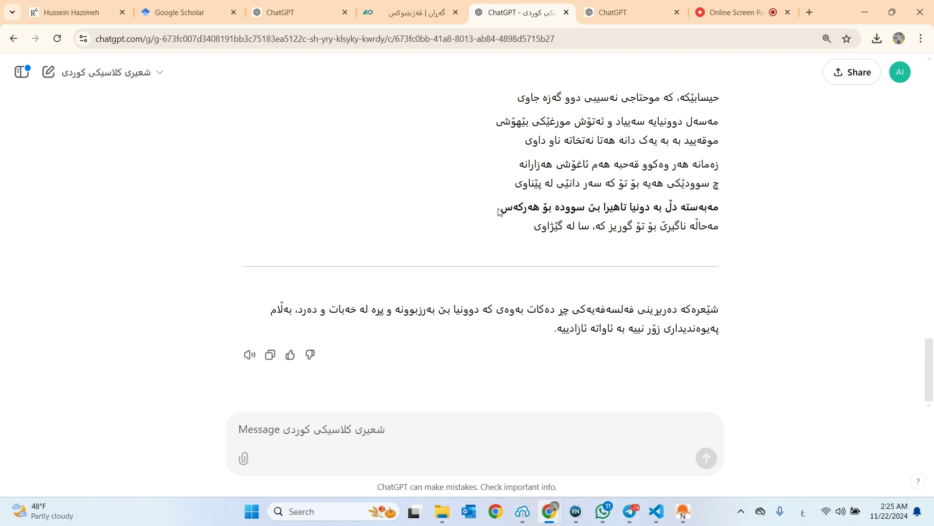
drag(722, 224, 507, 233)
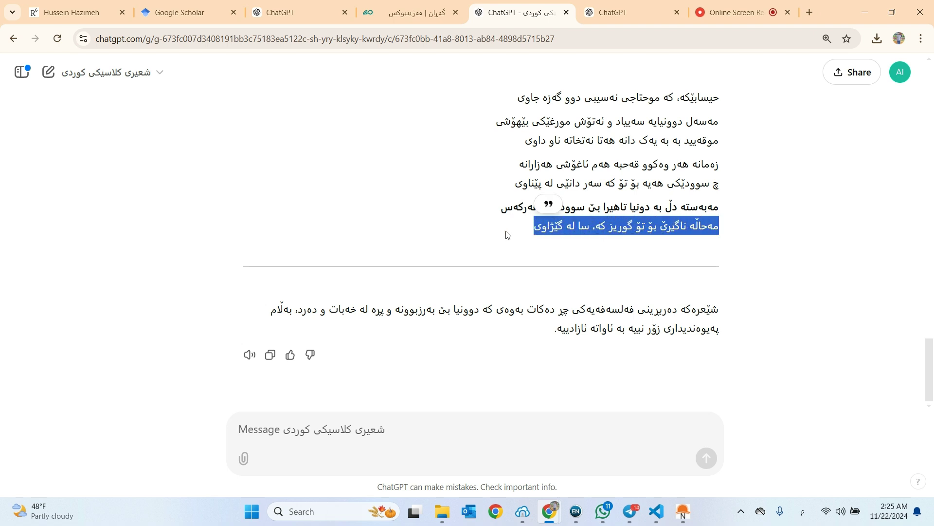
click(498, 235)
Step: Review the whole conversation, from the first question about Kurdistan to the last completed poem, comparing the GPT's answers
scroll(549, 270, up, 6)
scroll(547, 277, up, 8)
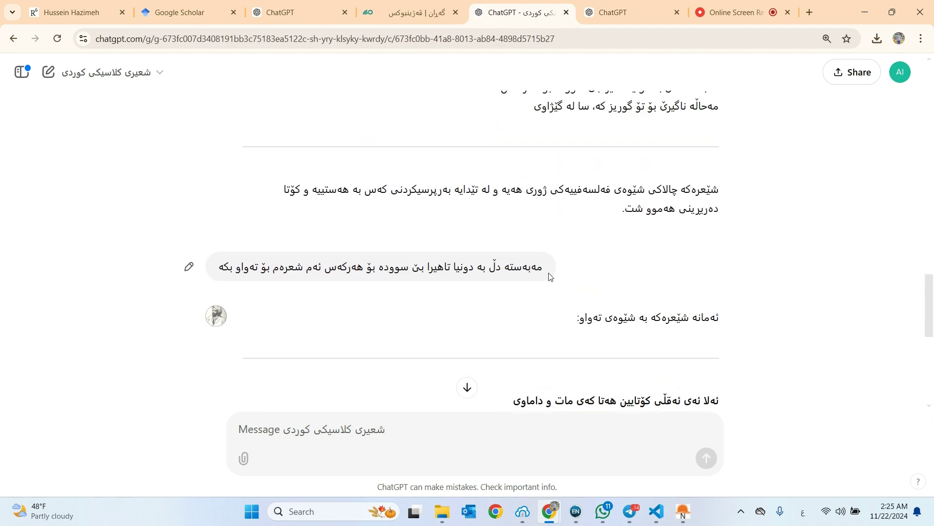
scroll(544, 280, up, 10)
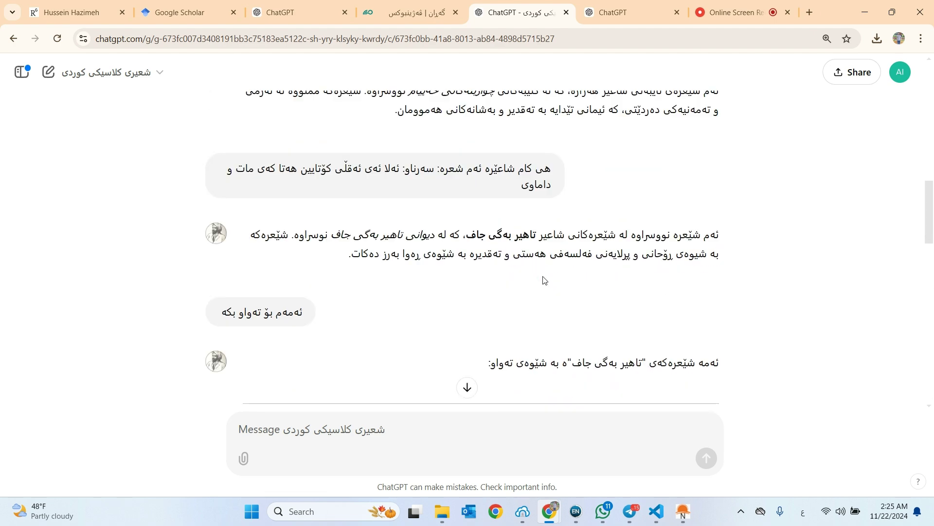
scroll(544, 279, up, 10)
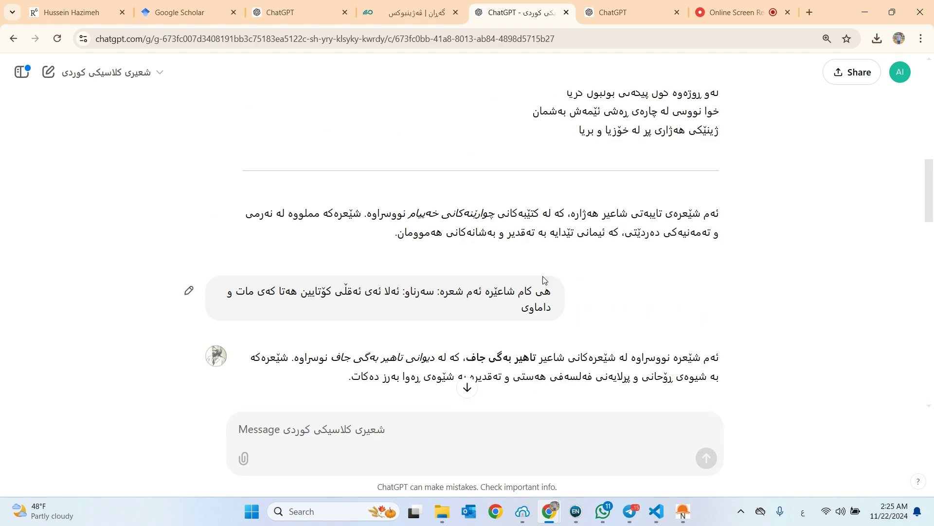
scroll(543, 280, up, 8)
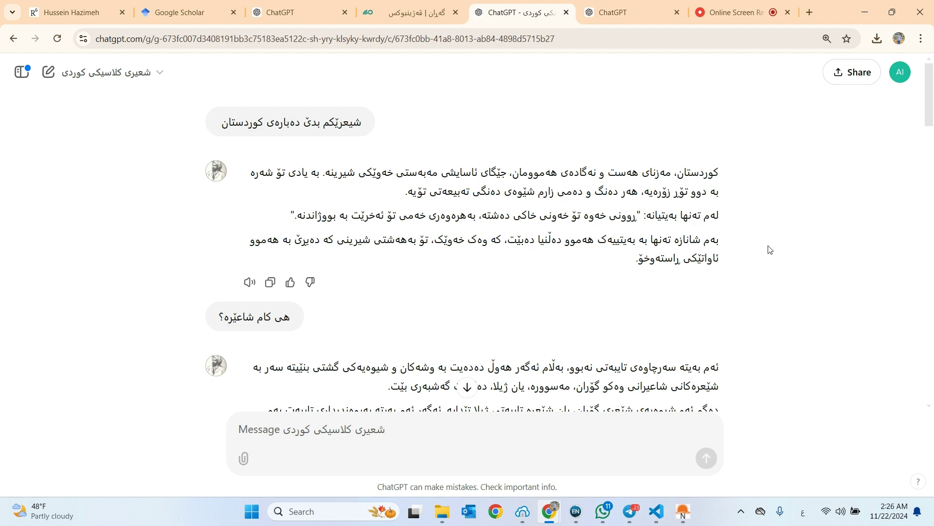
scroll(685, 353, down, 15)
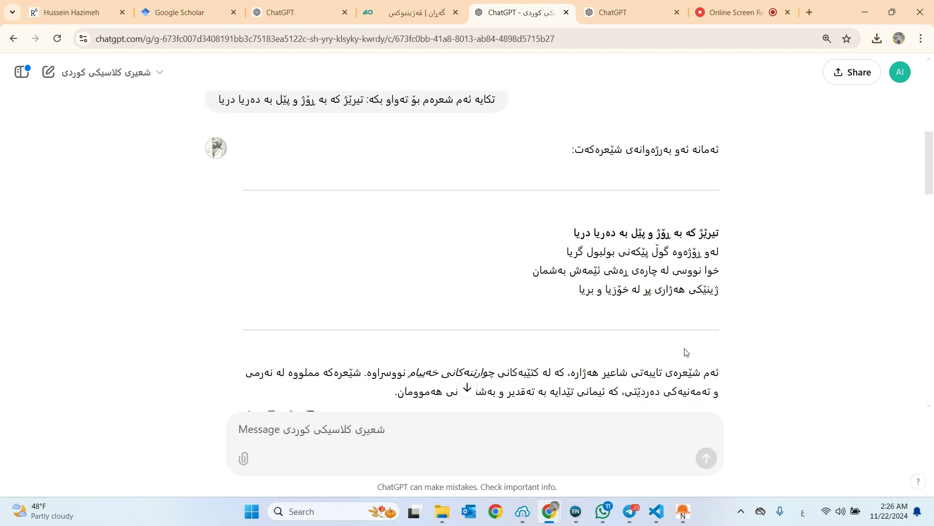
scroll(685, 352, down, 2)
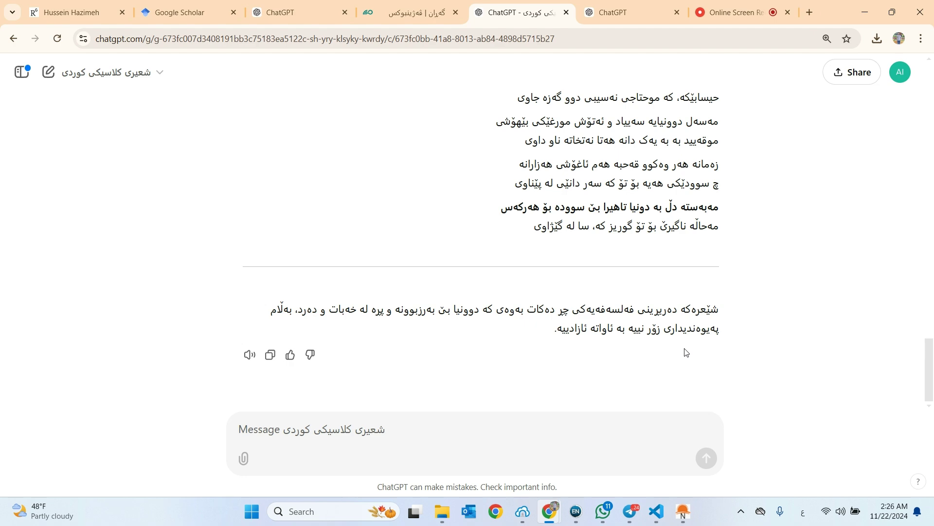
scroll(685, 352, up, 4)
scroll(684, 353, up, 3)
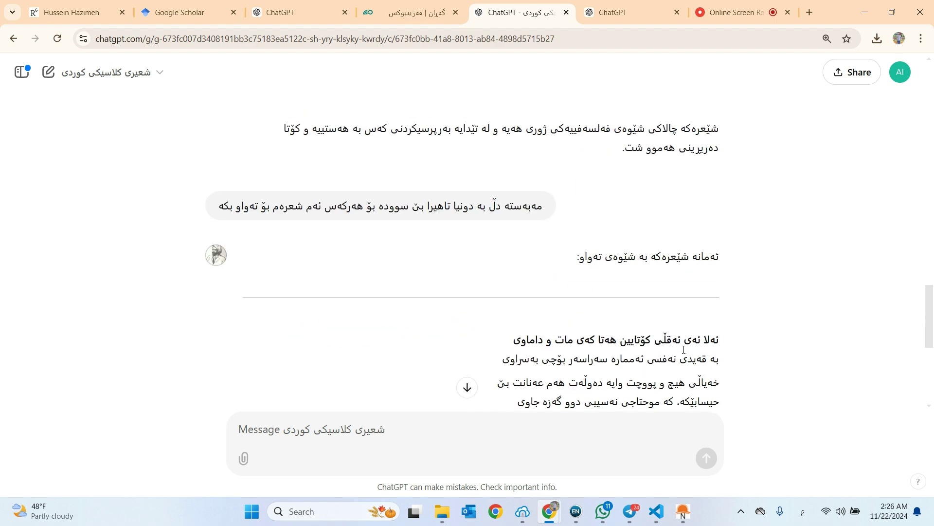
scroll(684, 353, up, 10)
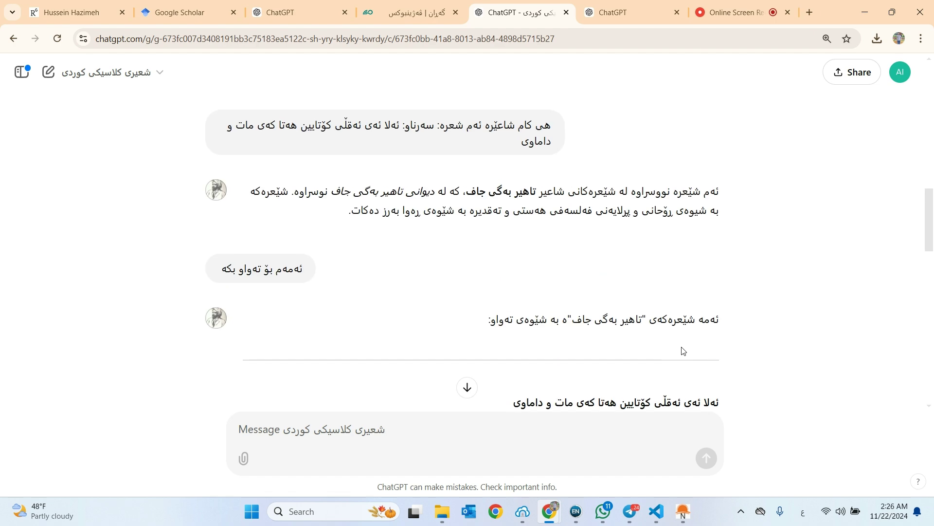
scroll(684, 351, up, 10)
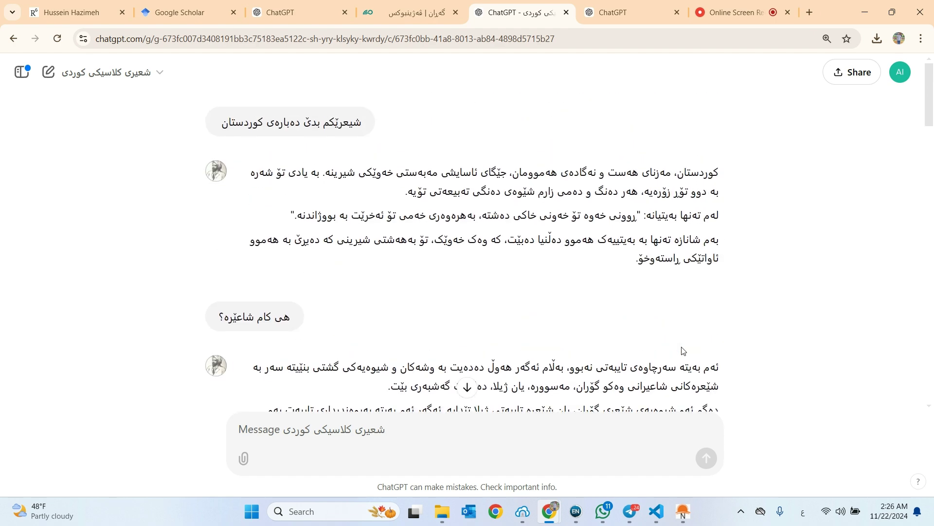